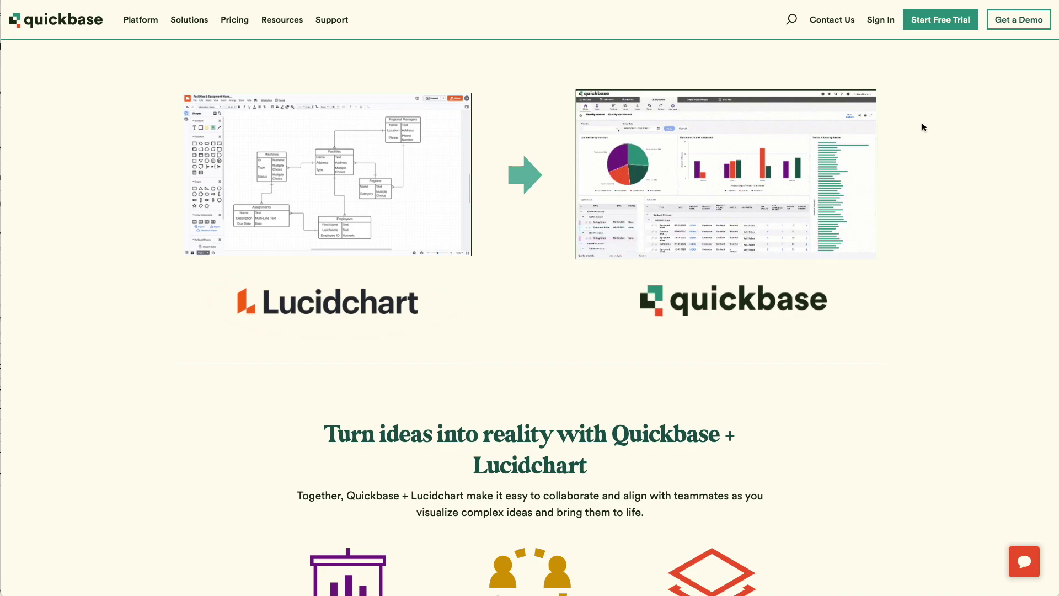
Scroll down to the 'Turn ideas into reality with Quickbase + Lucidchart' section
scroll(926, 124, down, 3)
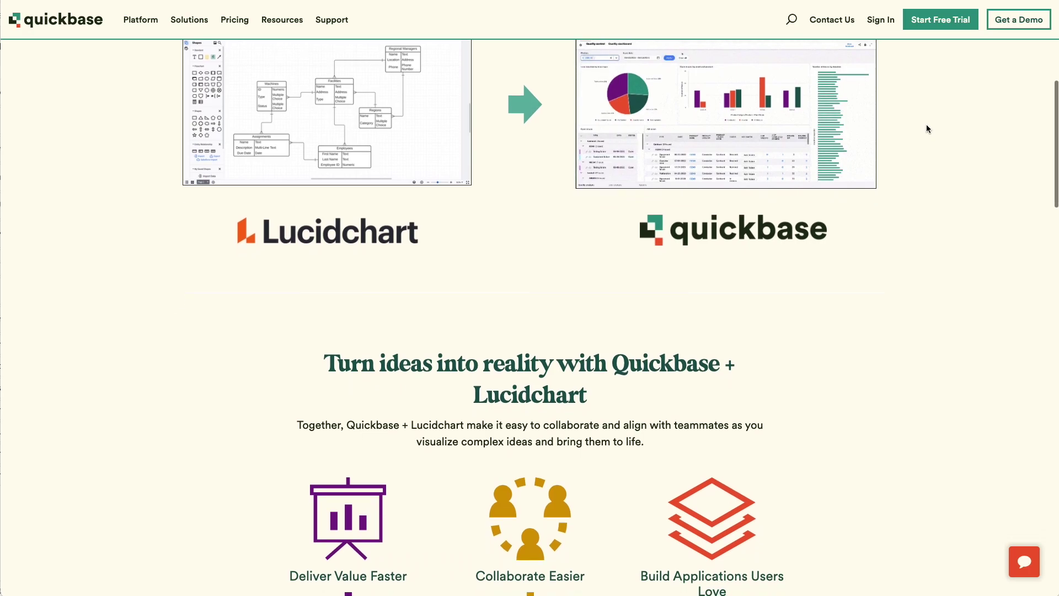
scroll(926, 125, down, 3)
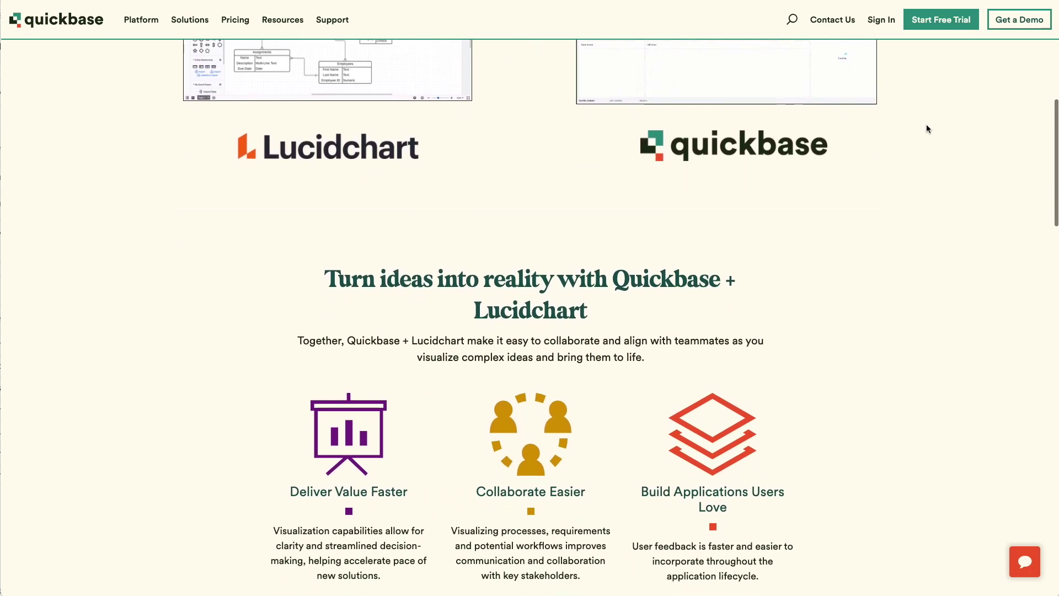
scroll(926, 129, down, 2)
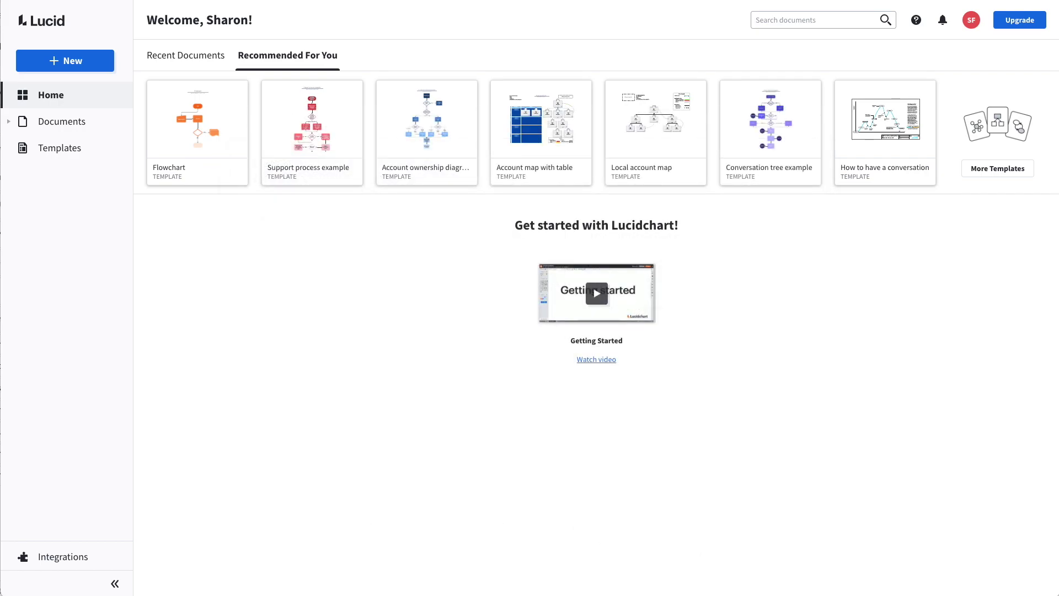
Create a new Lucidchart Blank Document from the + New menu
click(85, 65)
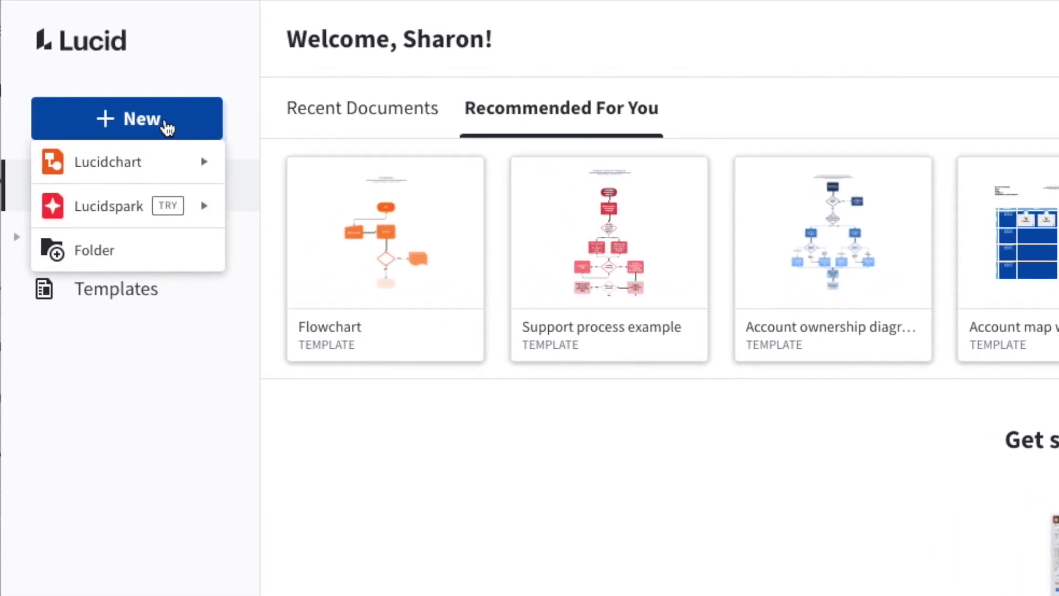
mouse_move(155, 166)
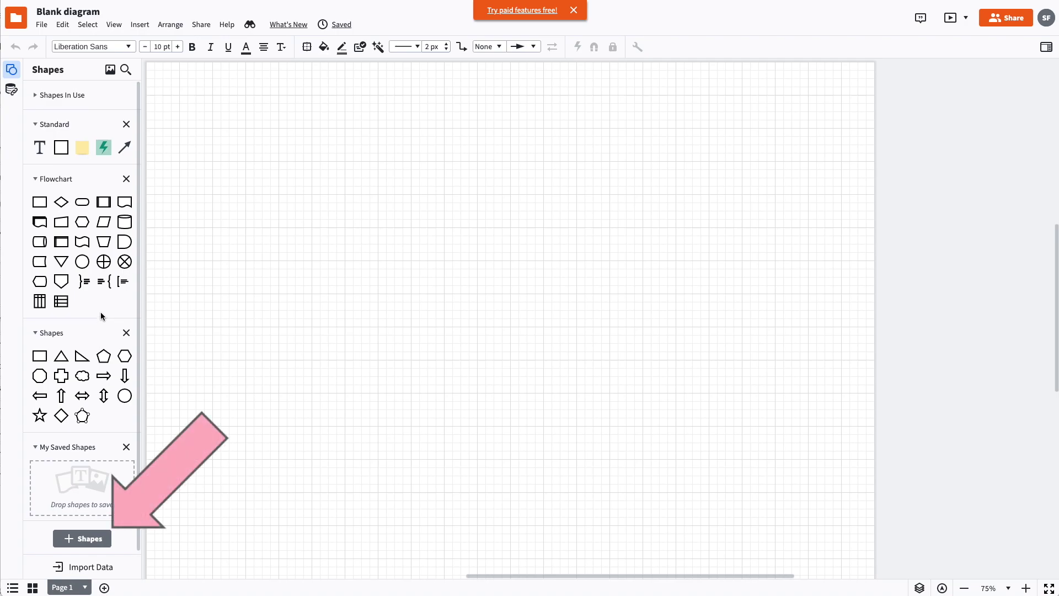
Add the Entity Relationship shape set to the Lucidchart shapes panel
click(90, 540)
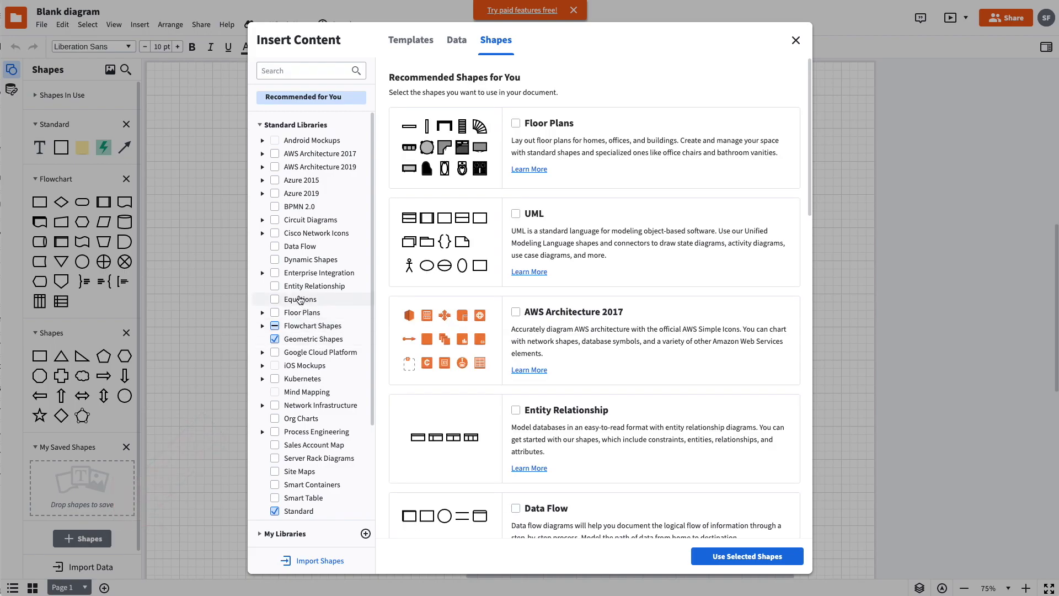
click(275, 287)
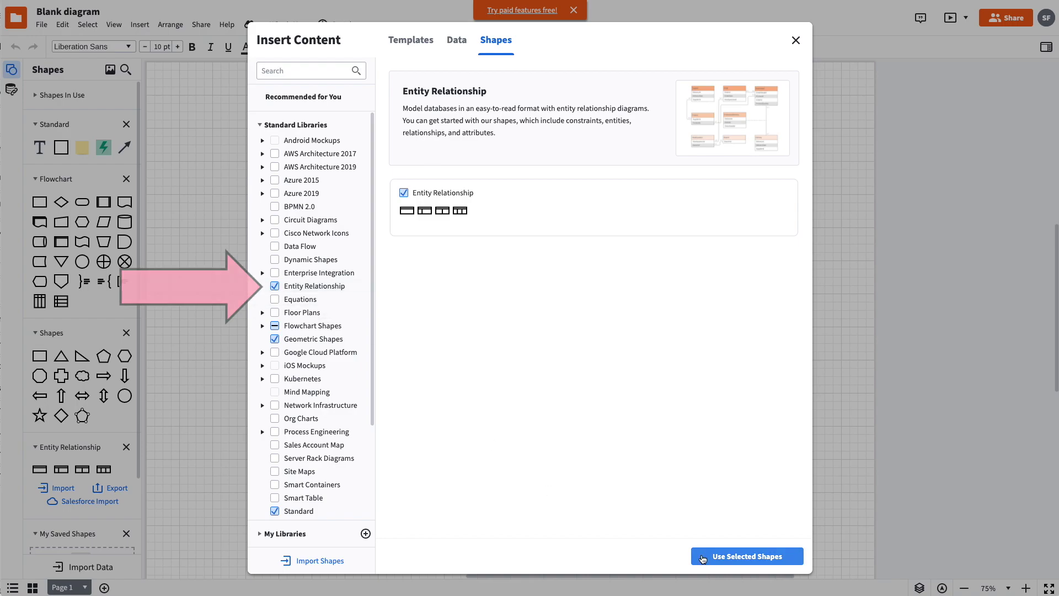
click(735, 556)
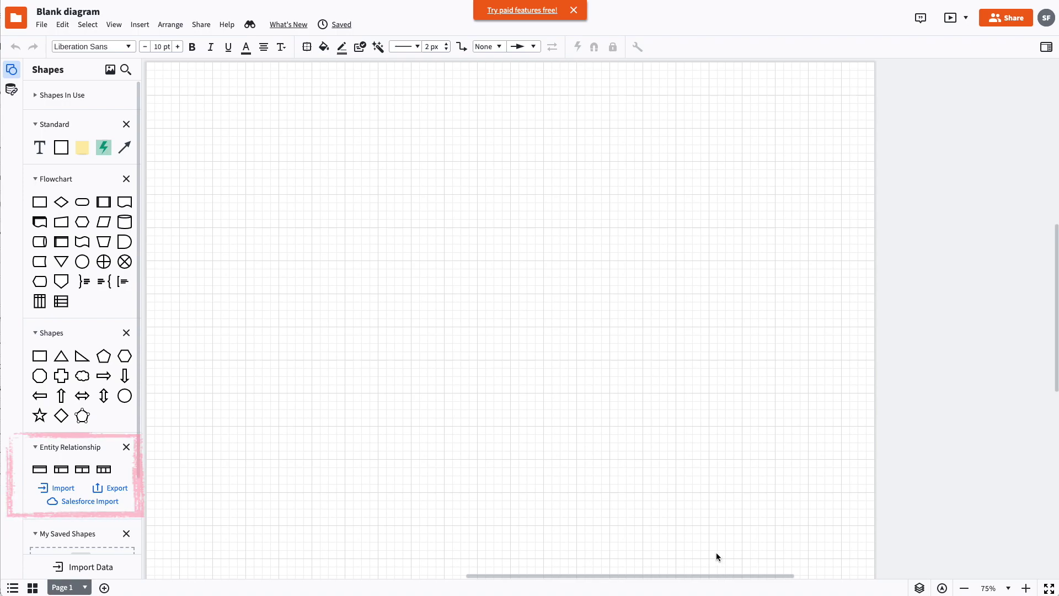
scroll(81, 384, down, 3)
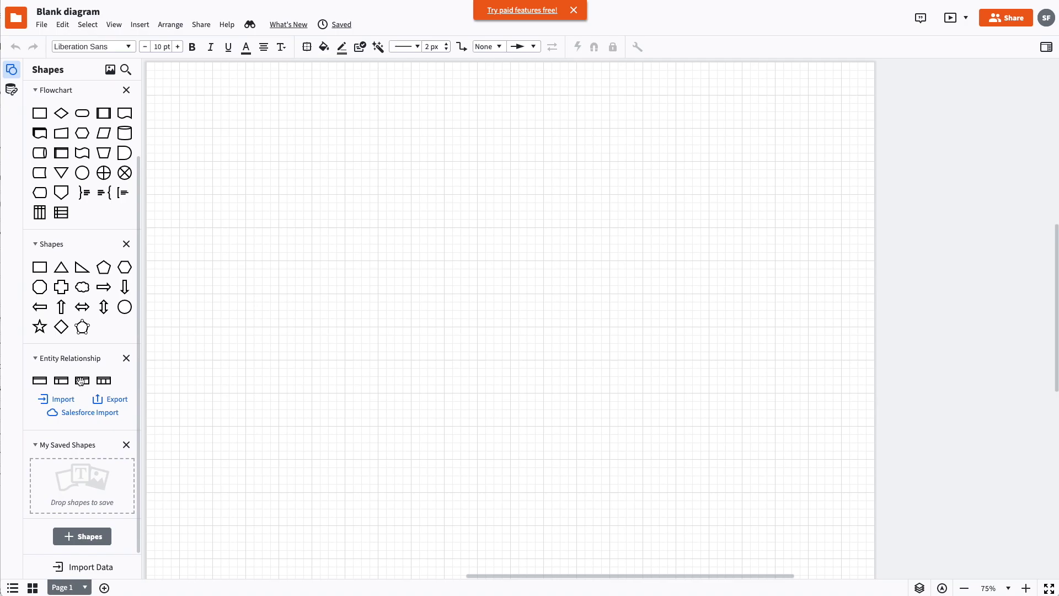
Place an Entity table on the canvas and name it Account
mouse_move(81, 380)
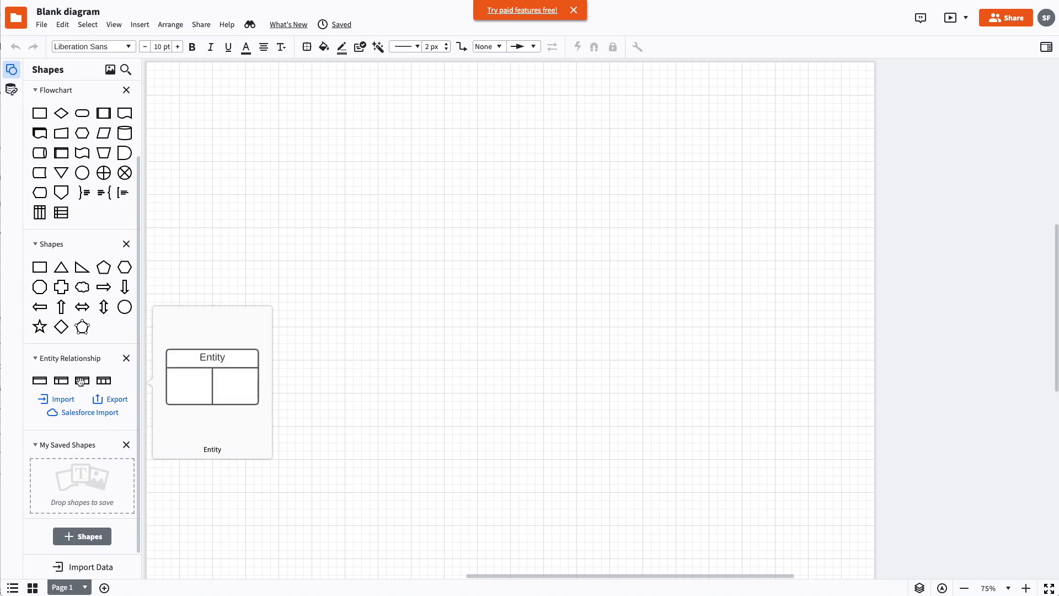
drag(81, 380, 353, 232)
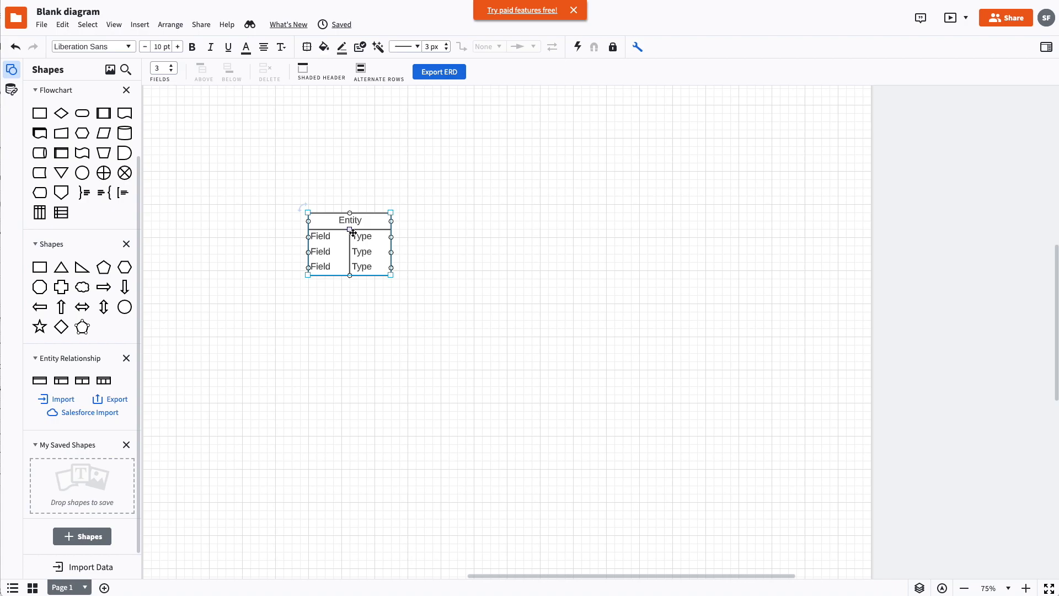
double_click(350, 219)
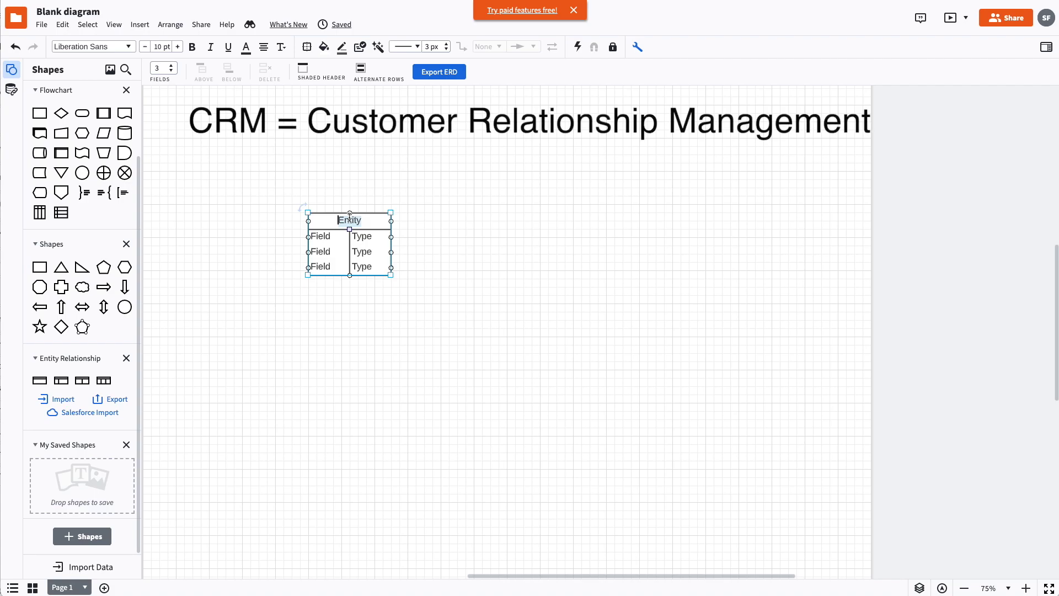
text(Account)
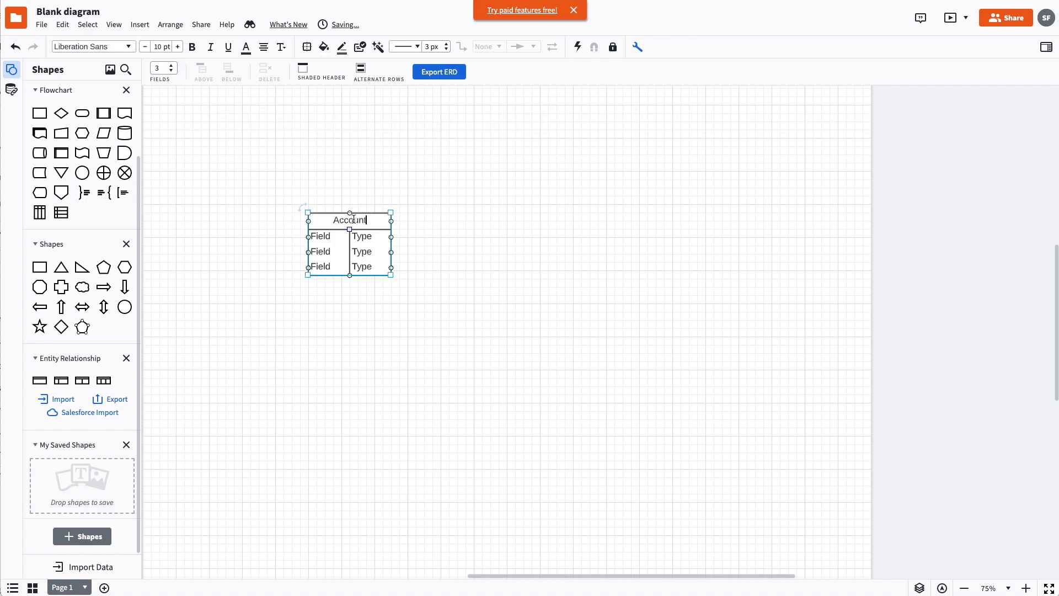
click(404, 201)
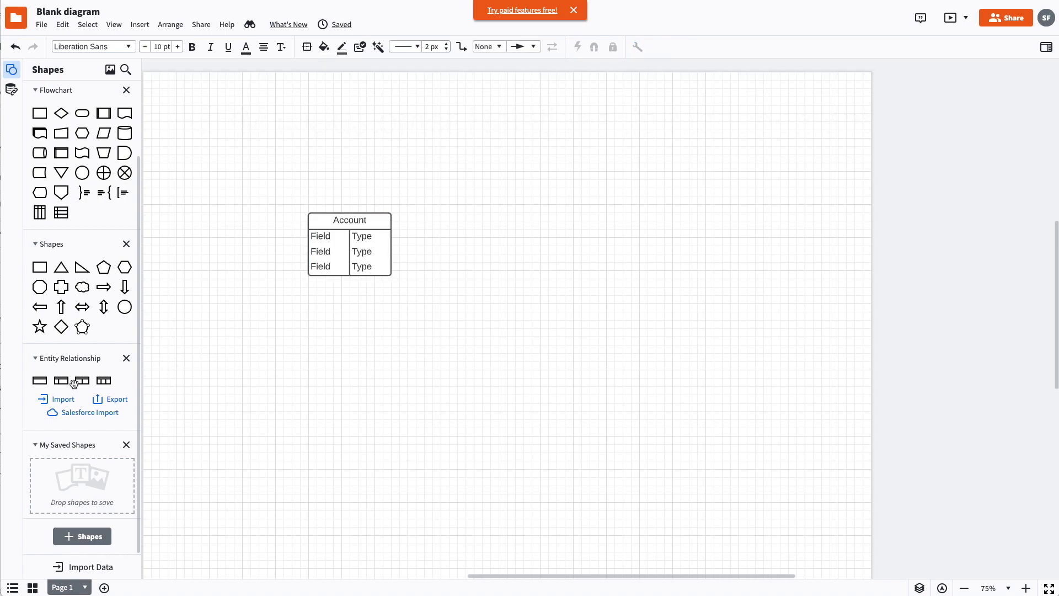
Add Opportunities below Account and Contacts to its right, aligned level with Account
mouse_move(82, 382)
drag(82, 381, 497, 244)
drag(82, 380, 355, 349)
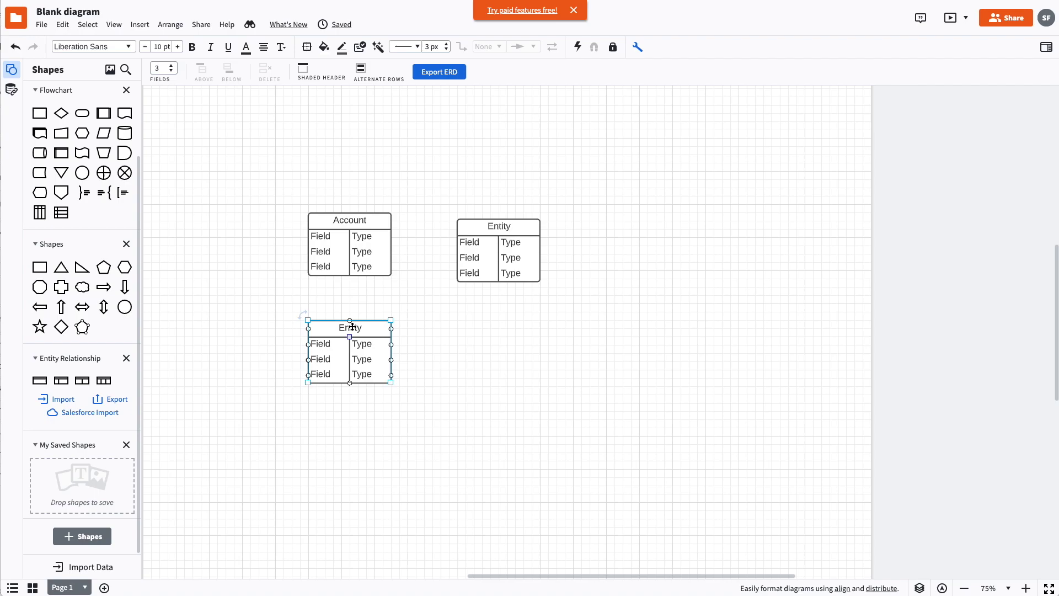
double_click(352, 328)
text(Opportunities)
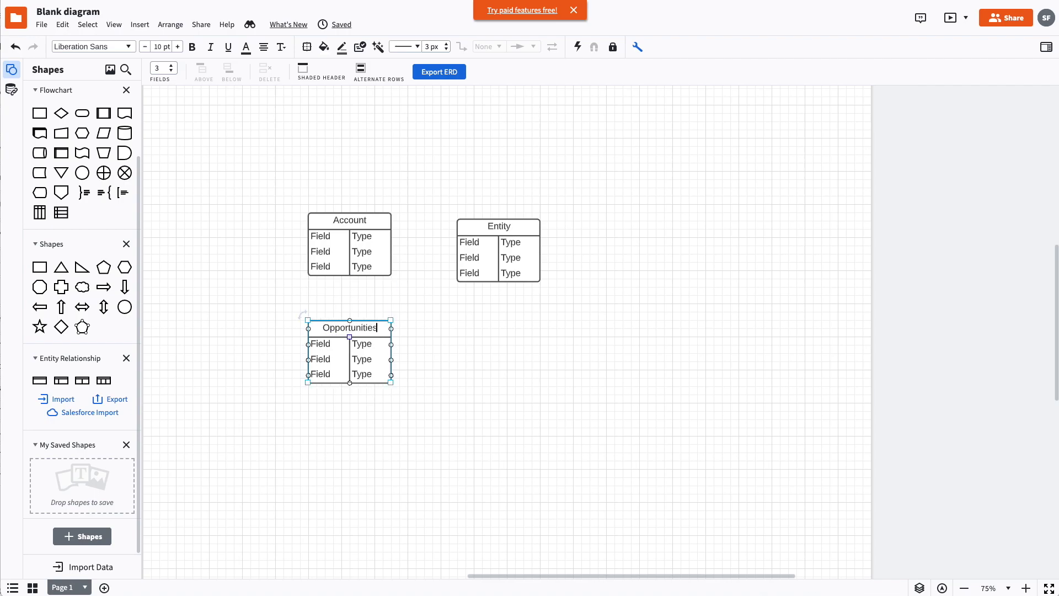
click(502, 226)
double_click(501, 226)
text(Contacts)
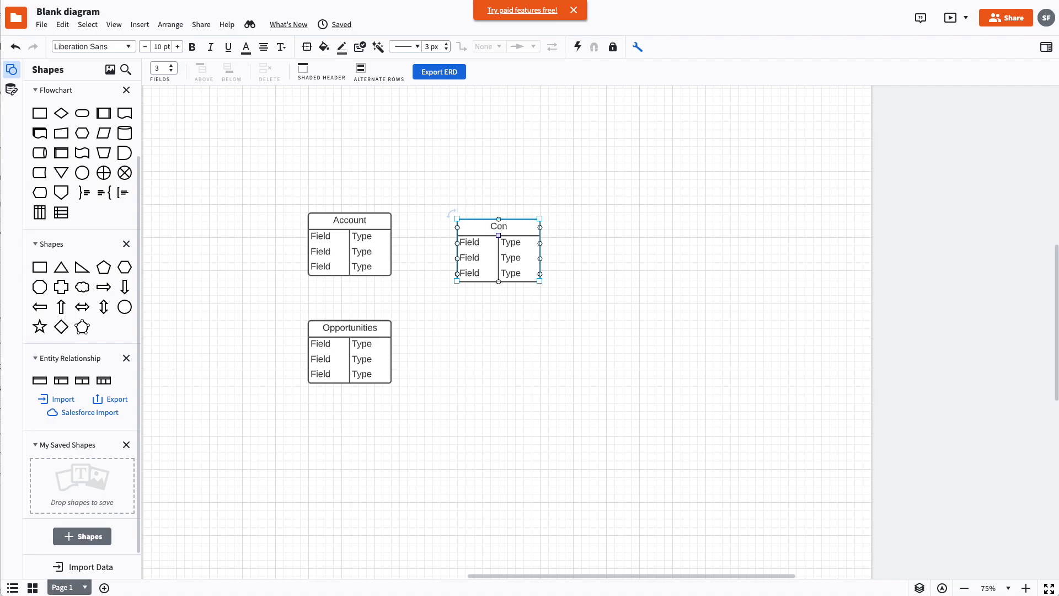
drag(483, 229, 469, 225)
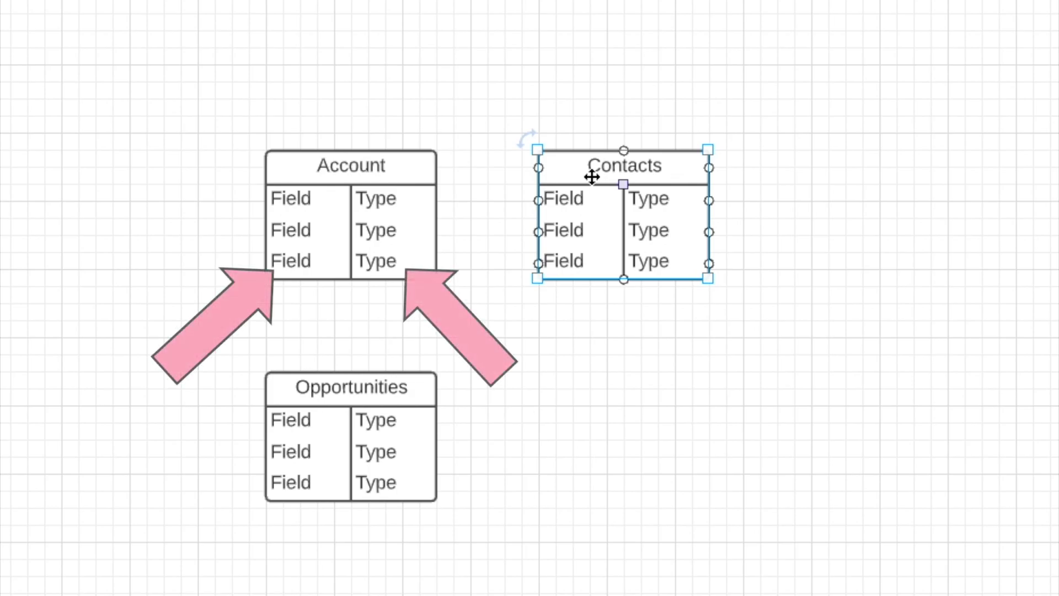
Give Account the fields Account Name (Text) and Active? (Checkbox), and widen it to 1.5 in
click(307, 182)
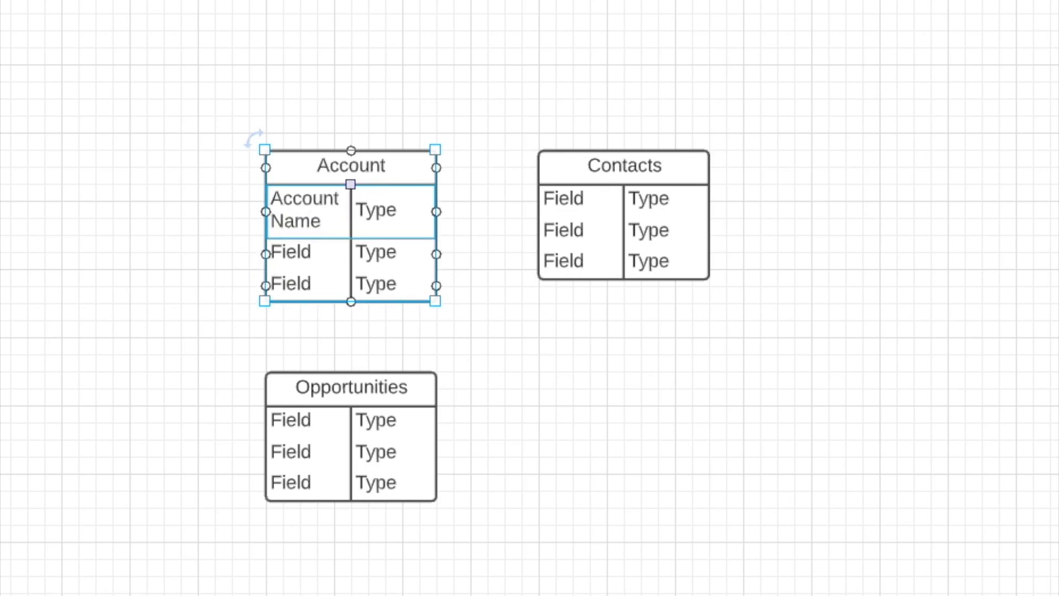
double_click(290, 251)
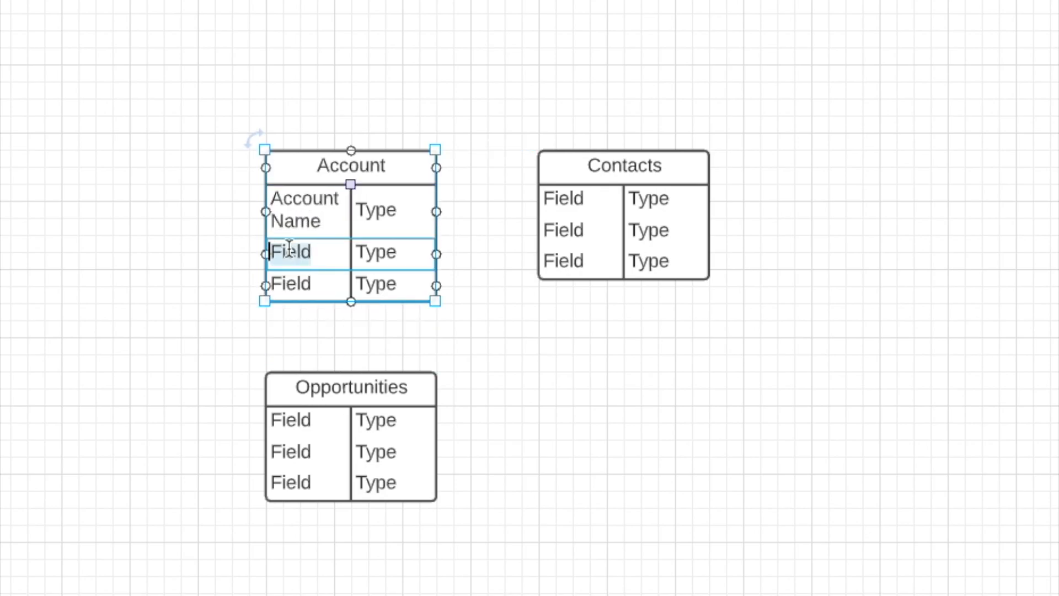
text(Active?)
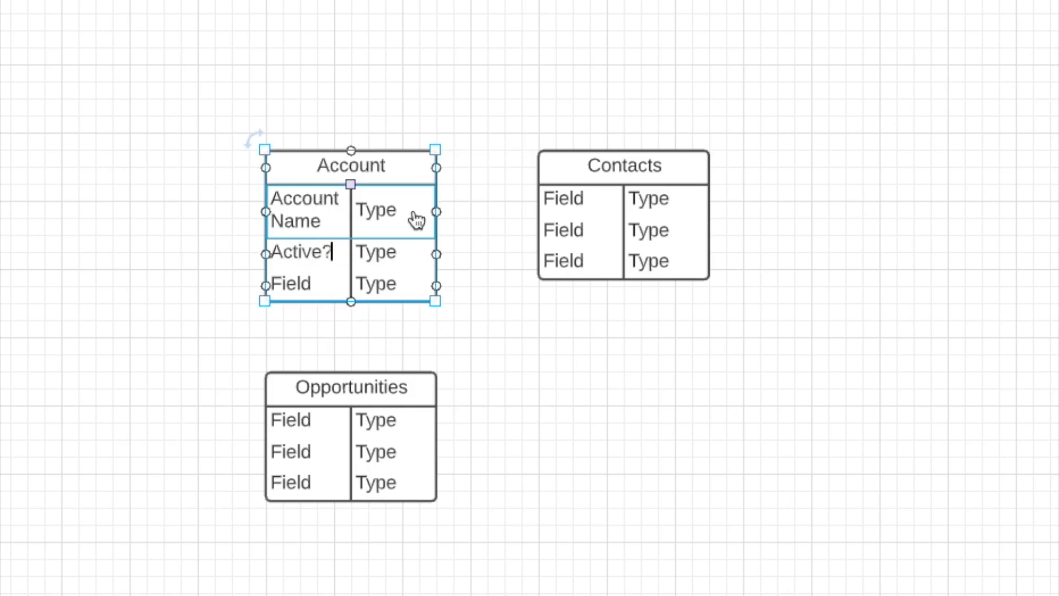
double_click(395, 215)
text(Text)
double_click(397, 255)
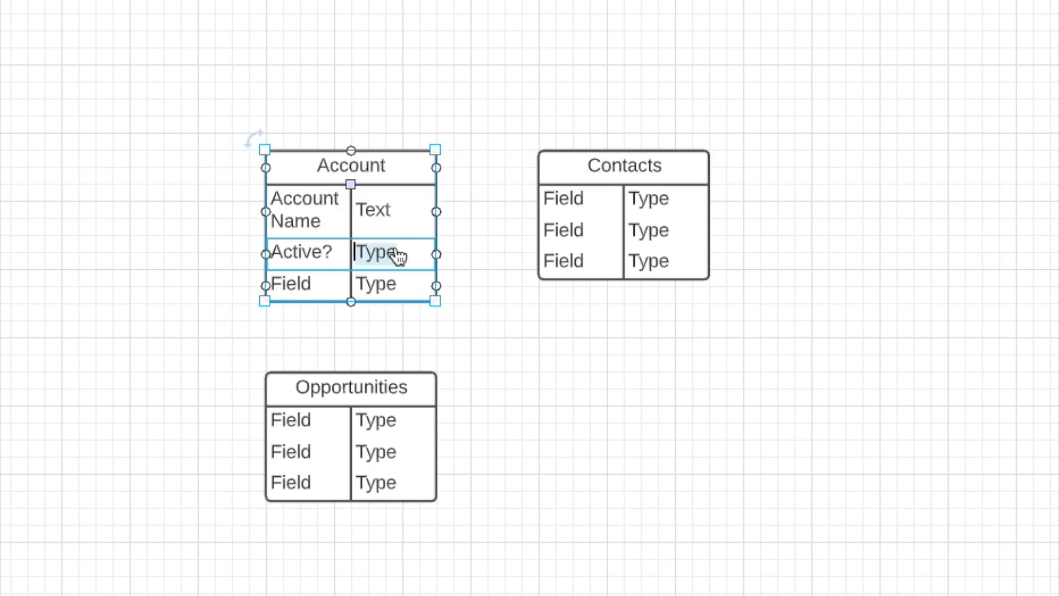
text(C)
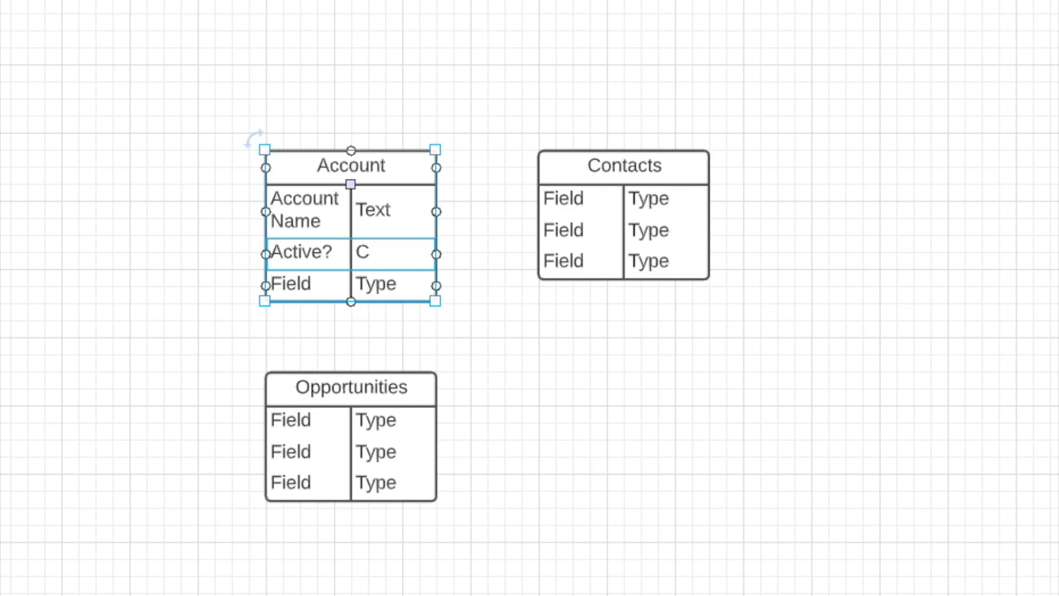
text(heckbox)
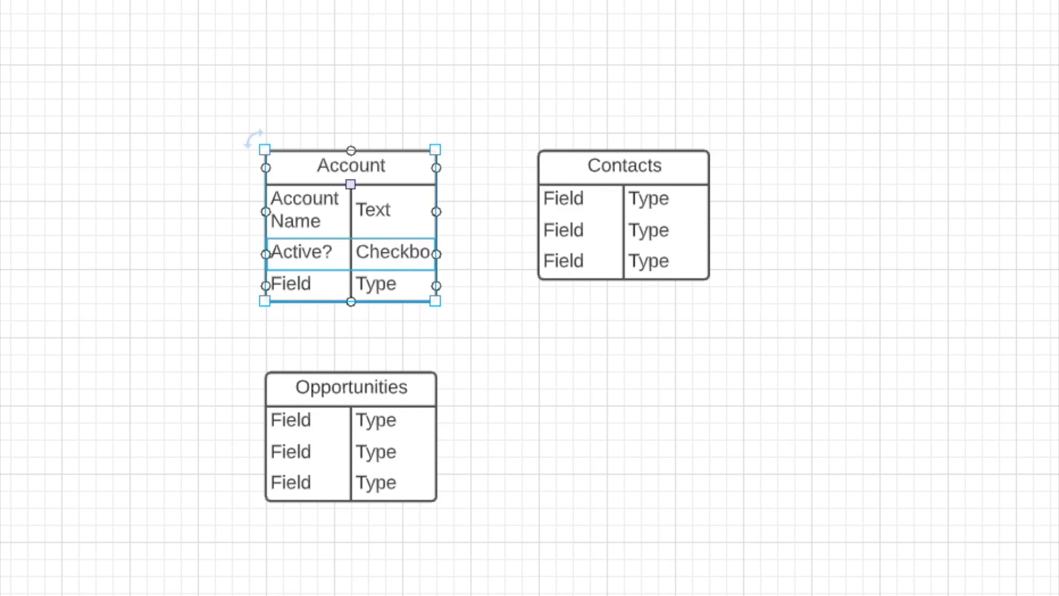
click(488, 308)
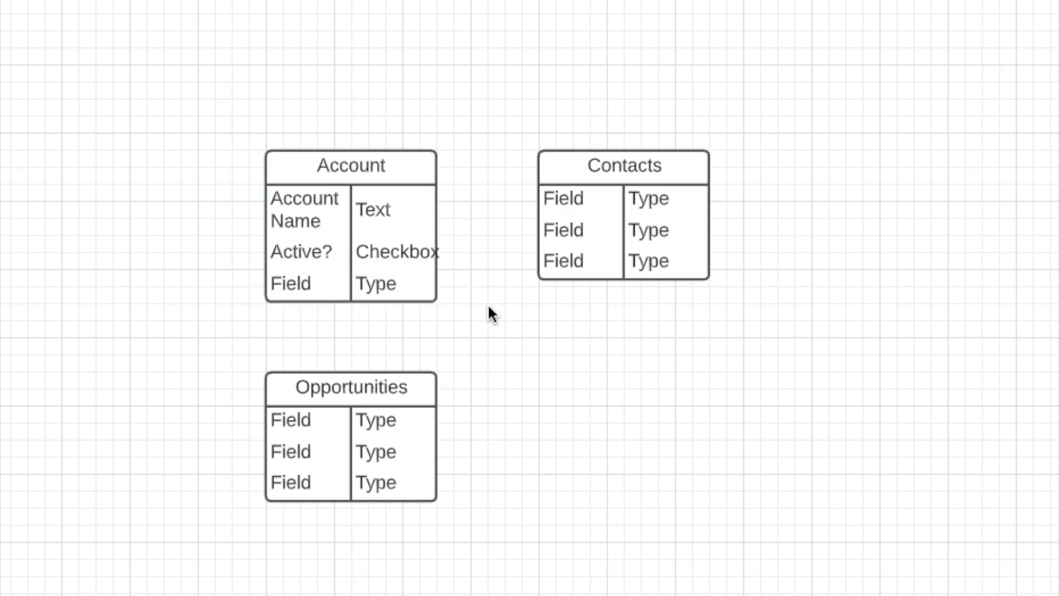
click(409, 178)
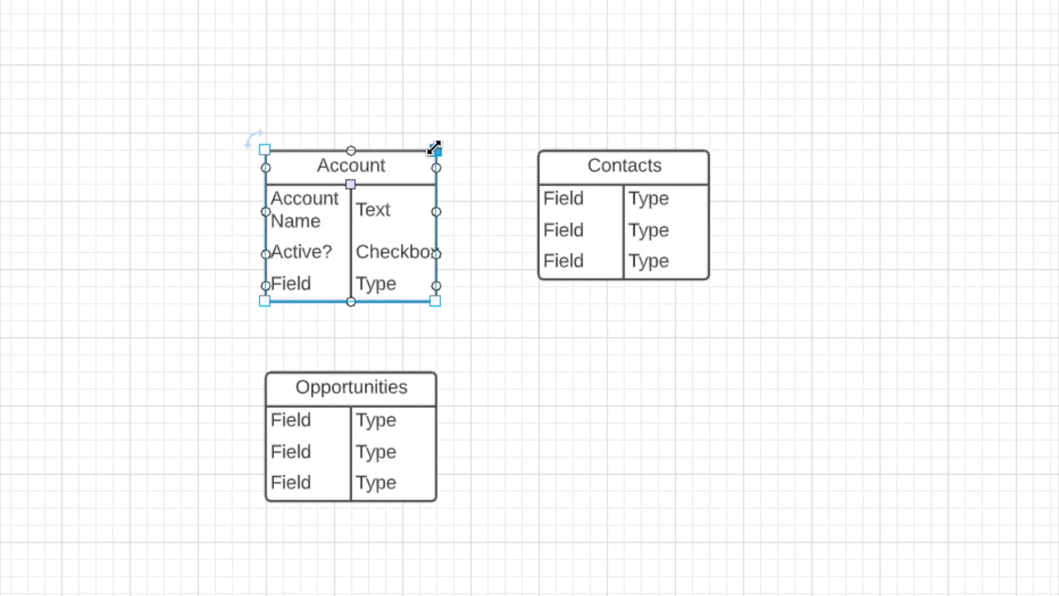
drag(434, 146, 480, 147)
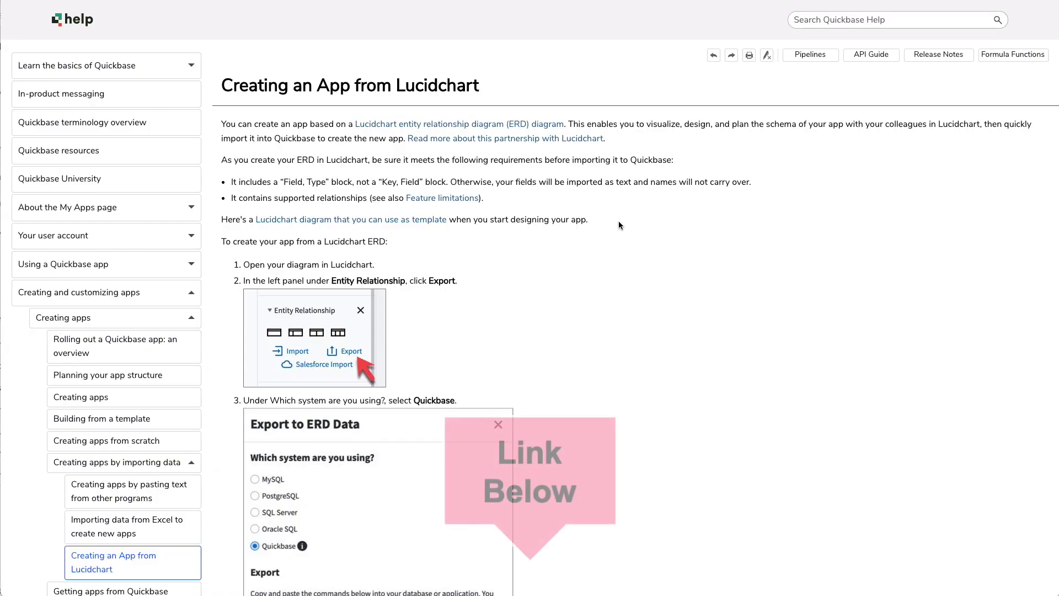
scroll(618, 220, down, 13)
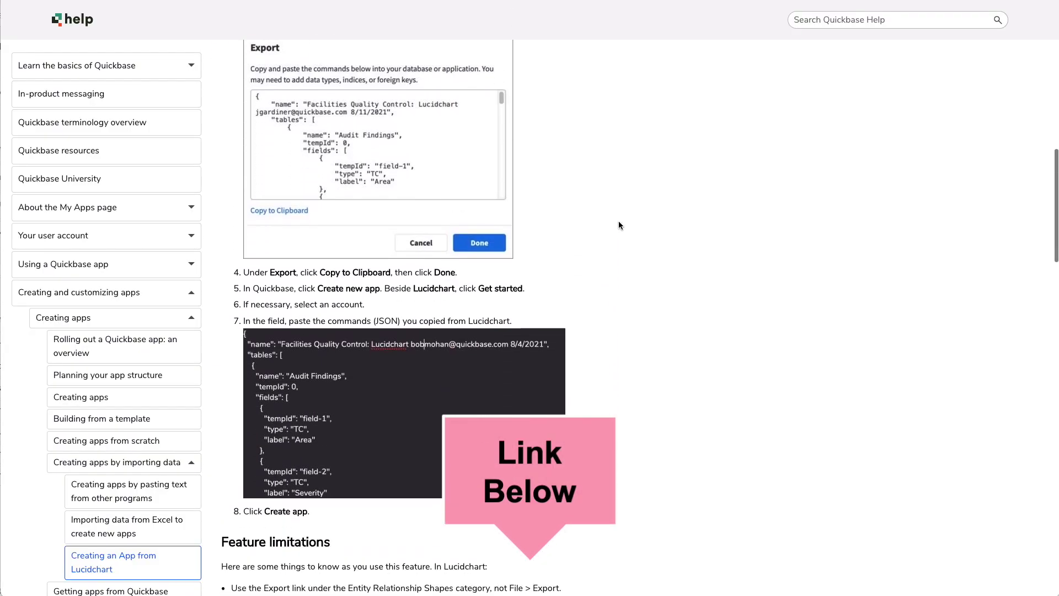
scroll(618, 222, down, 12)
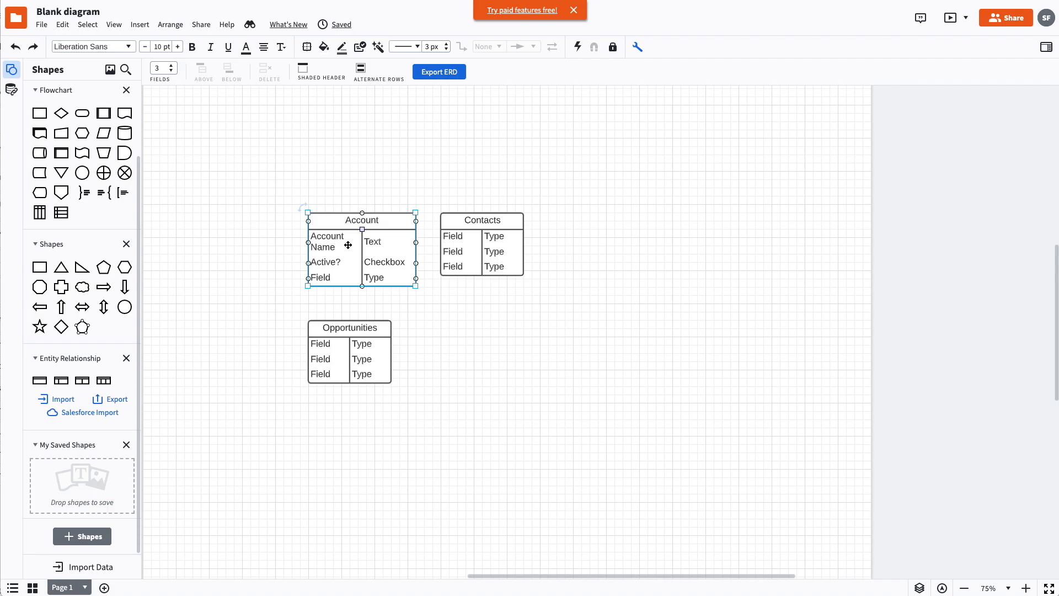
Delete Account's extra Field row, leaving Account Name and Active?, and shift Contacts slightly right
click(336, 279)
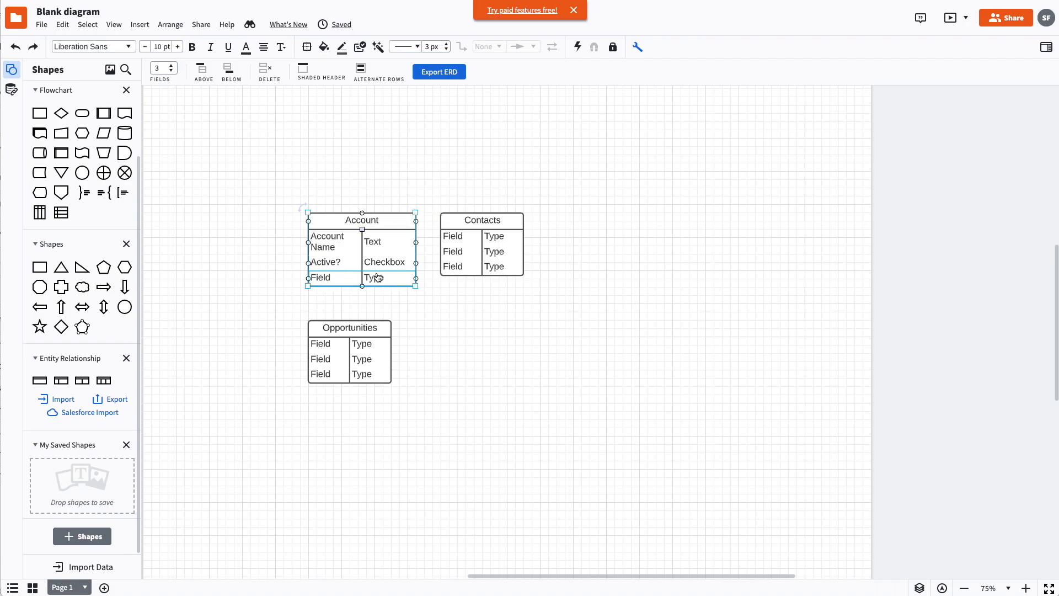
right_click(334, 279)
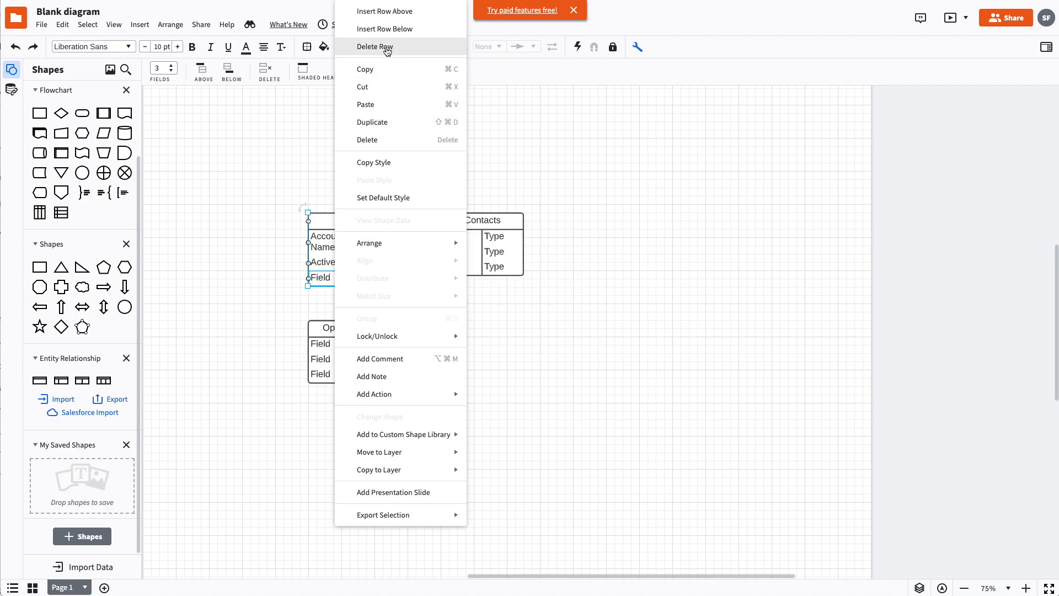
click(387, 48)
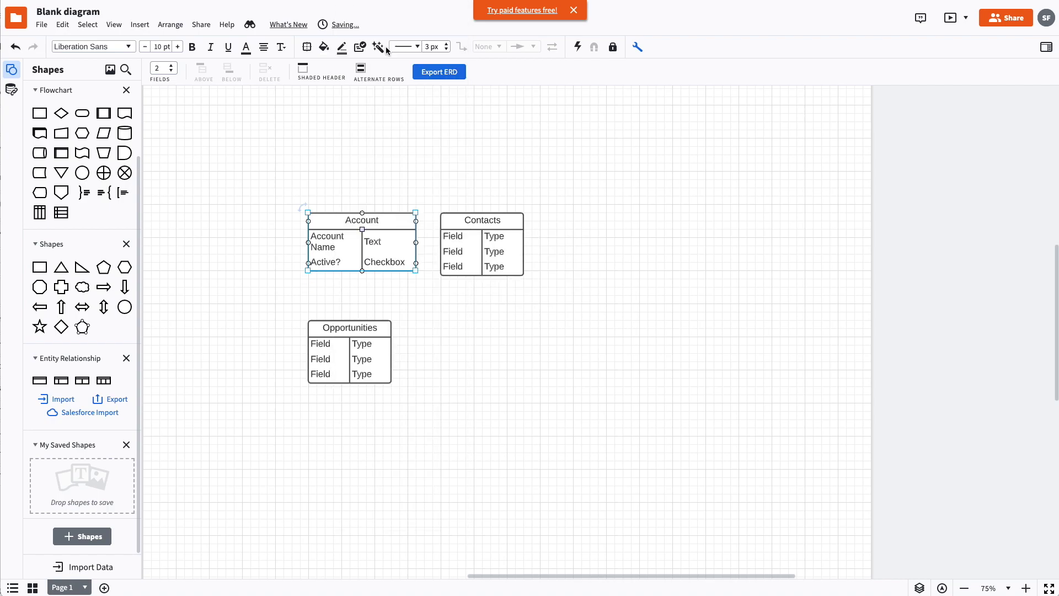
click(328, 264)
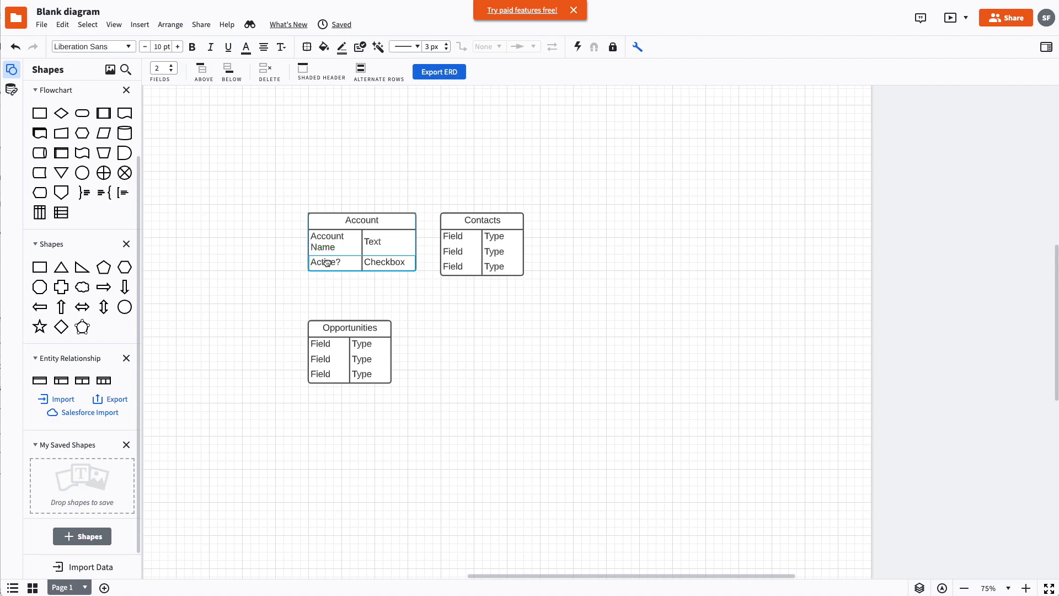
right_click(331, 265)
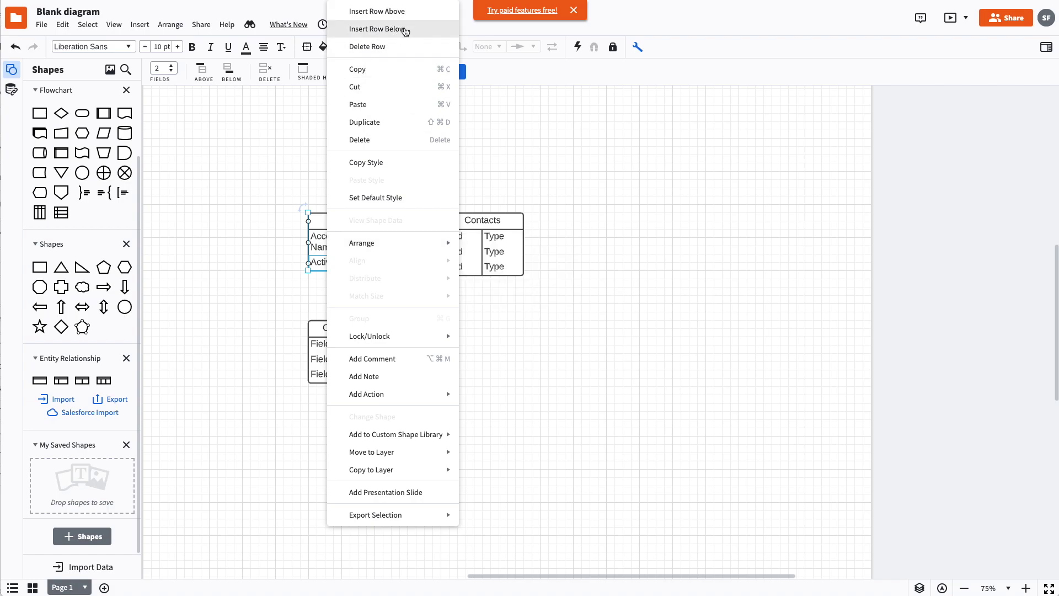
click(415, 30)
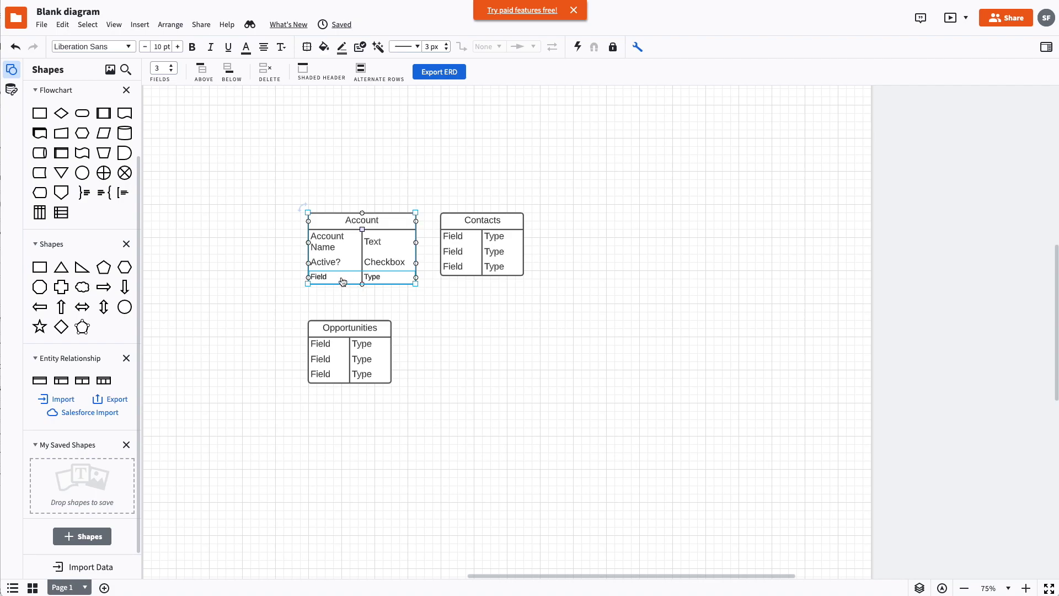
right_click(338, 279)
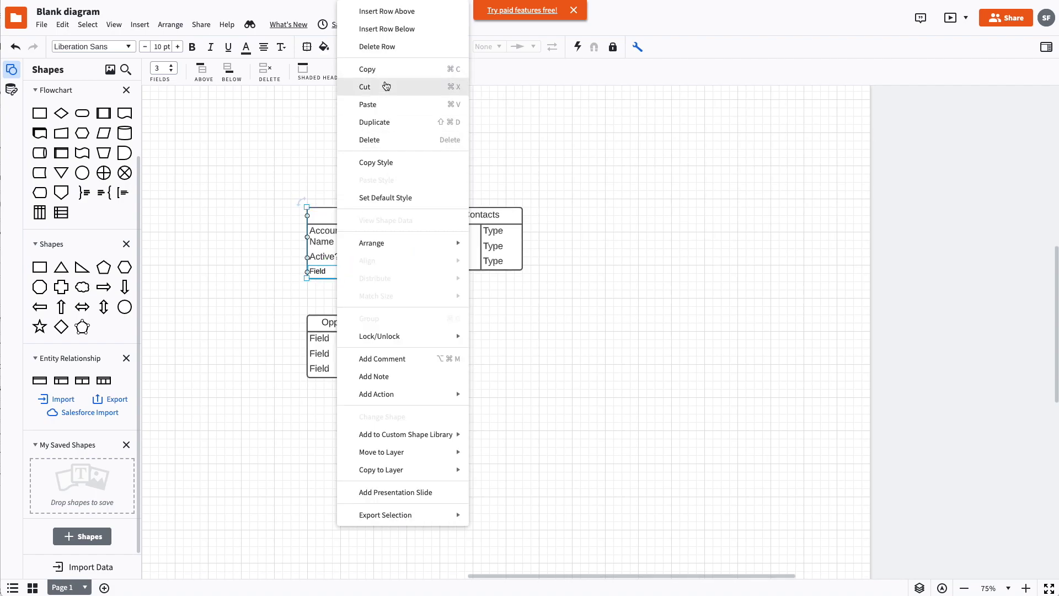
click(386, 43)
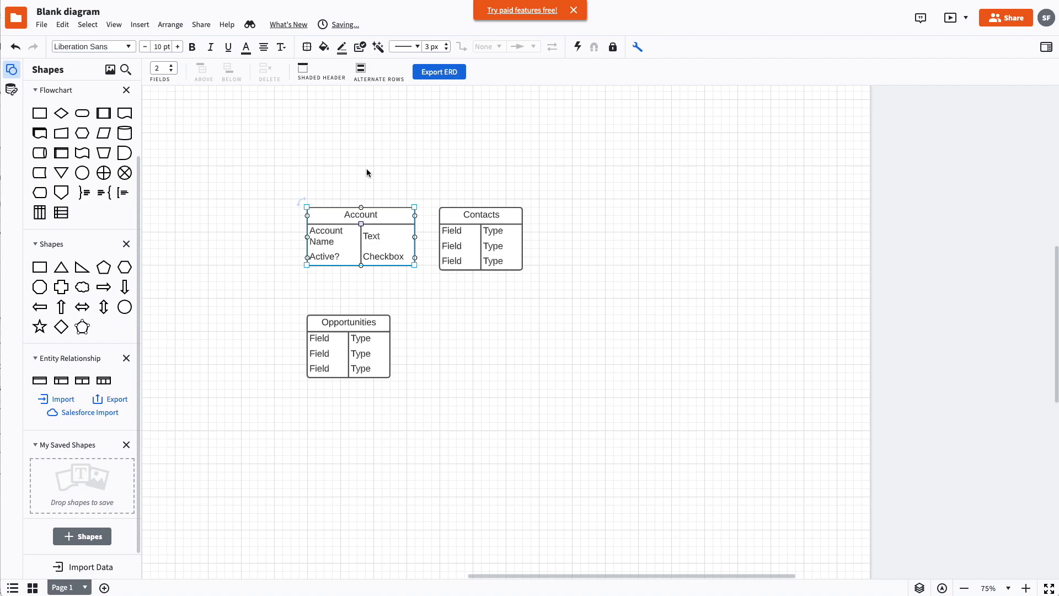
drag(495, 209, 511, 209)
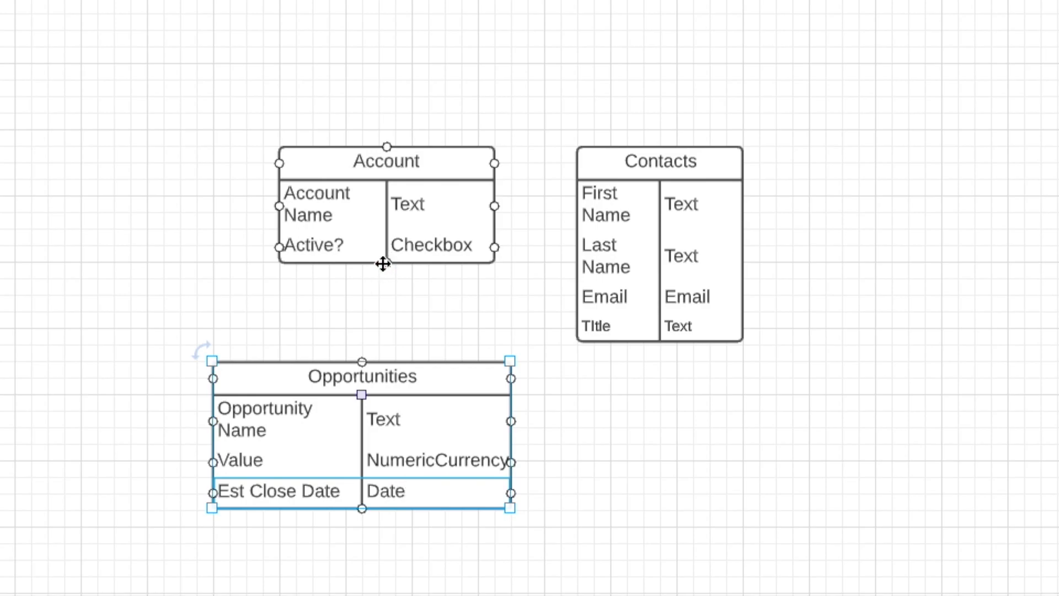
Connect Account to Opportunities and Contacts, and place a fourth Entity table below Contacts
drag(387, 263, 362, 360)
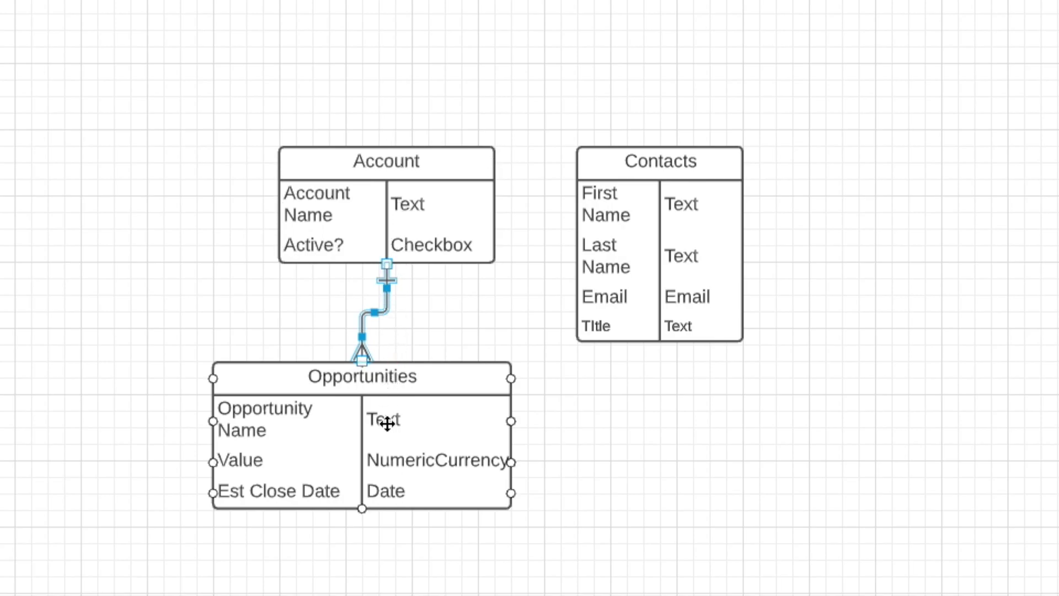
drag(439, 395, 459, 414)
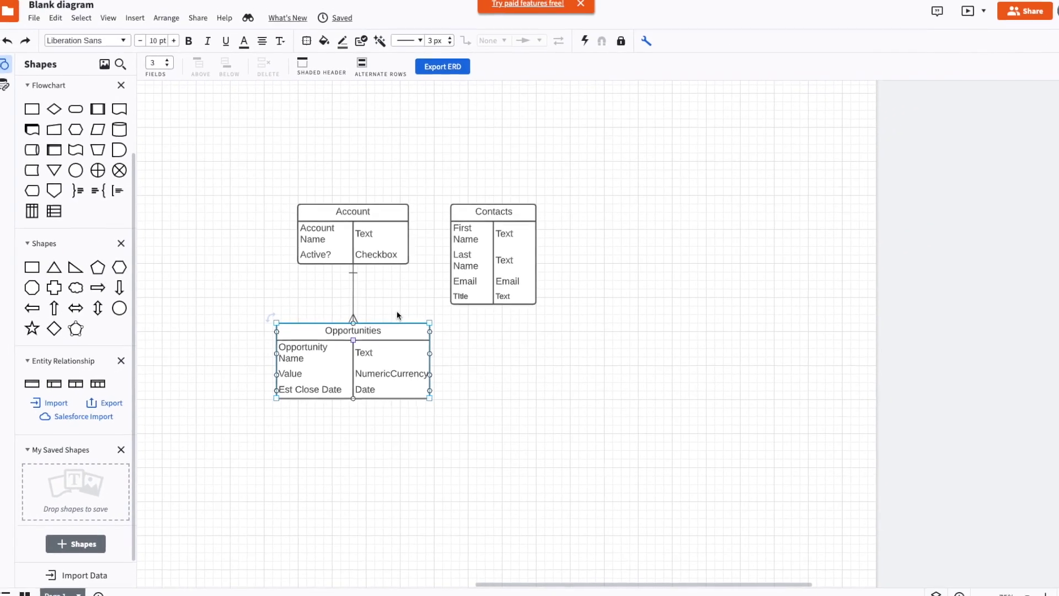
click(352, 296)
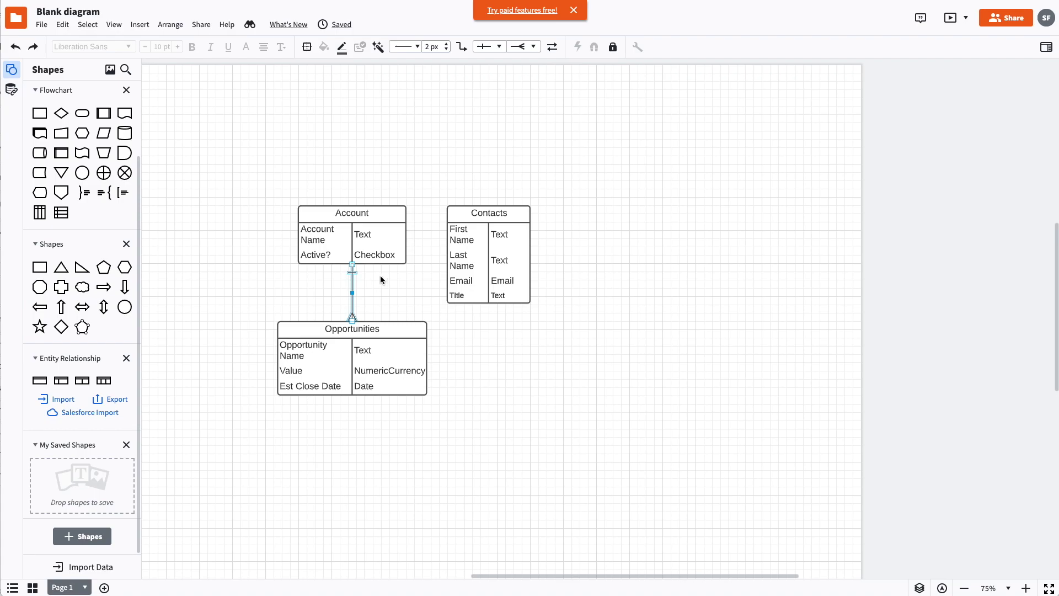
click(380, 228)
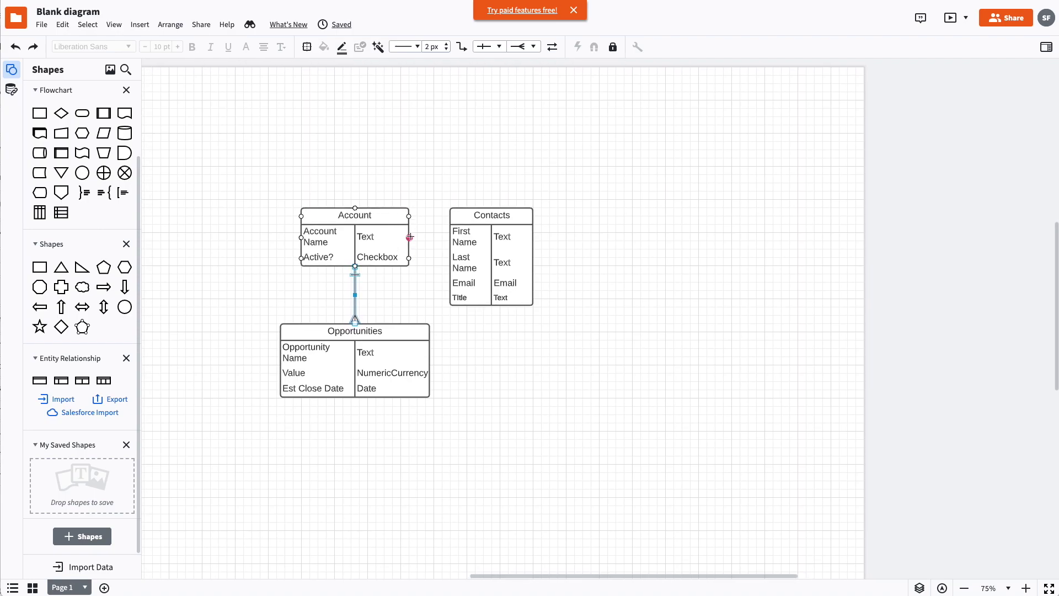
drag(408, 237, 452, 237)
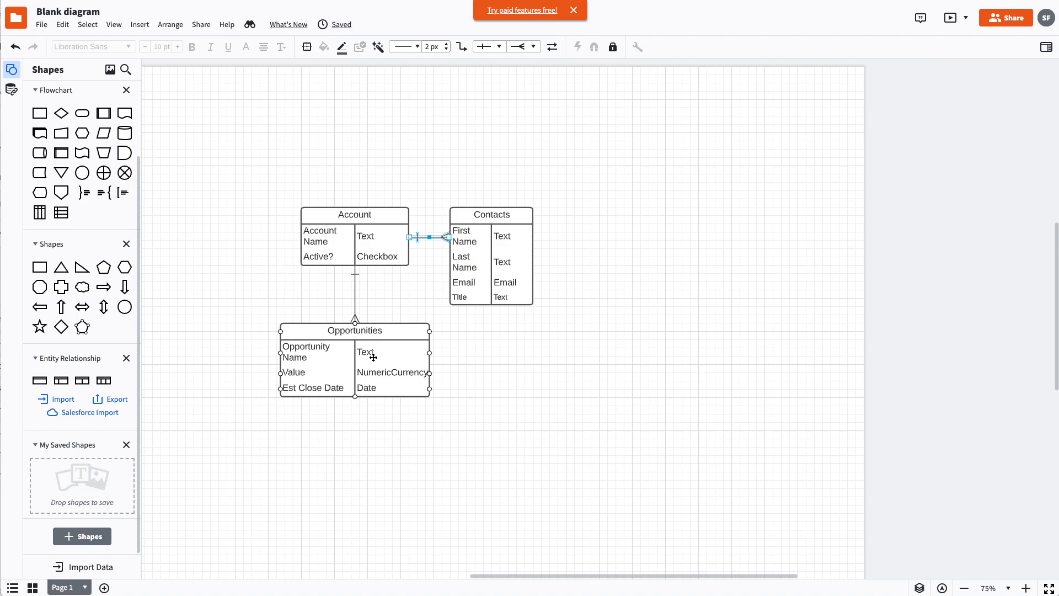
click(79, 380)
drag(79, 380, 506, 357)
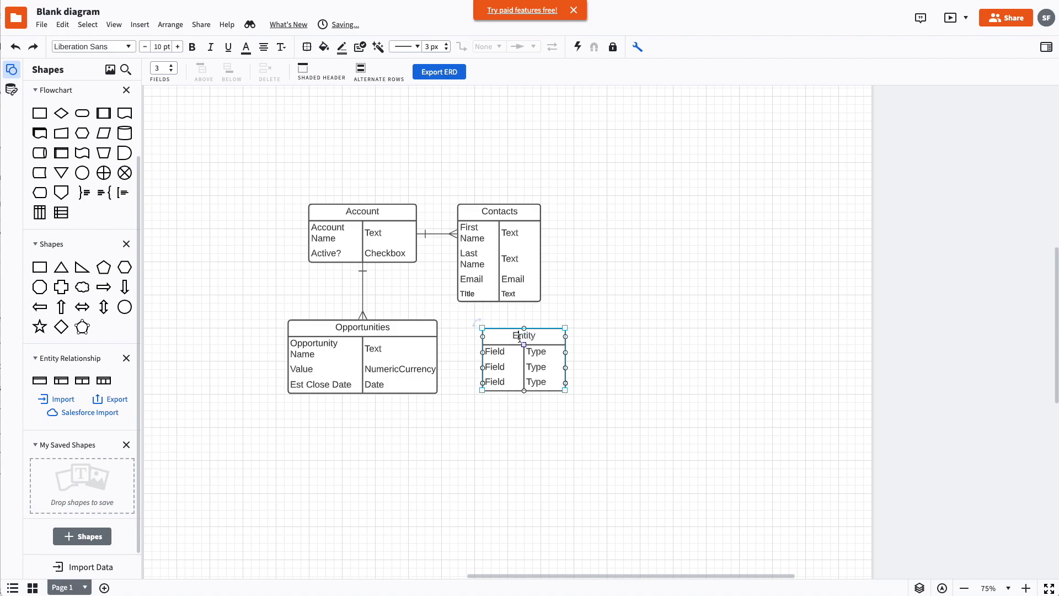
Rename the new table Opportunity Contacts and reduce it to a single Role field of type MultipleChoice
double_click(520, 336)
text(Opportunity Contacts)
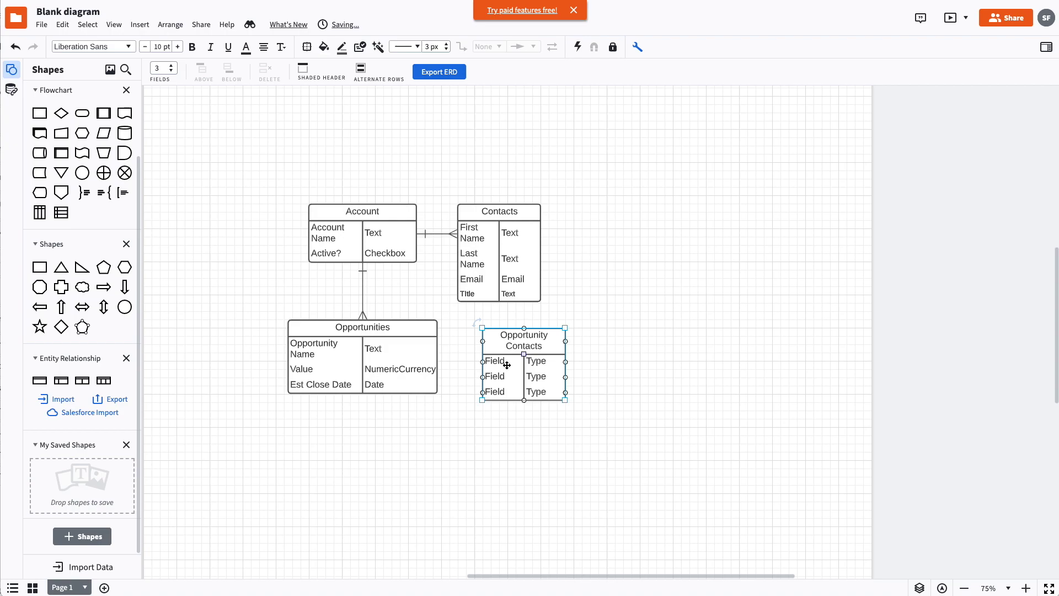
click(506, 364)
right_click(506, 364)
click(538, 133)
right_click(511, 366)
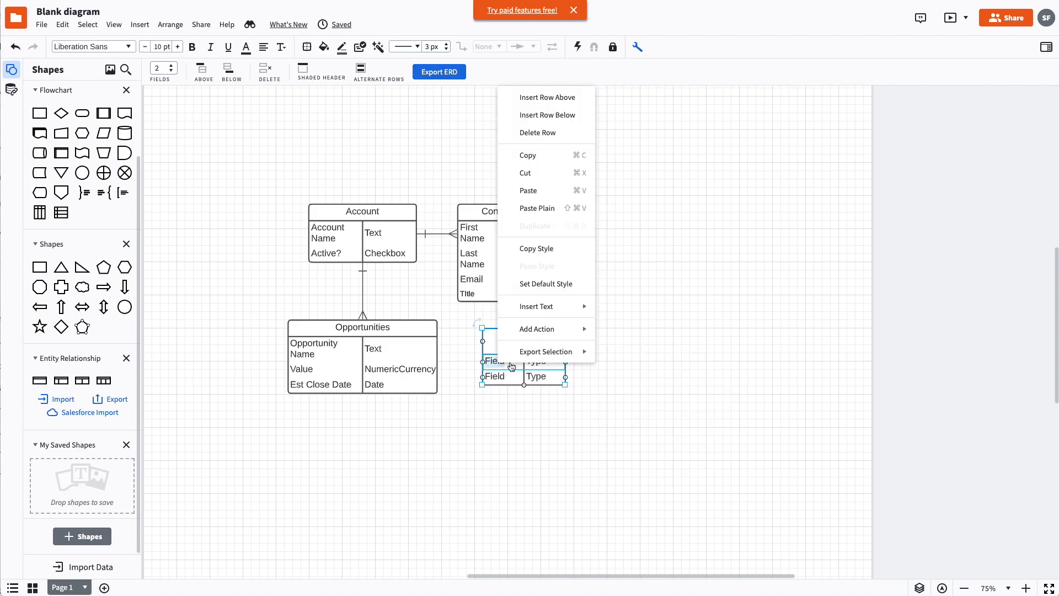
click(538, 133)
double_click(495, 361)
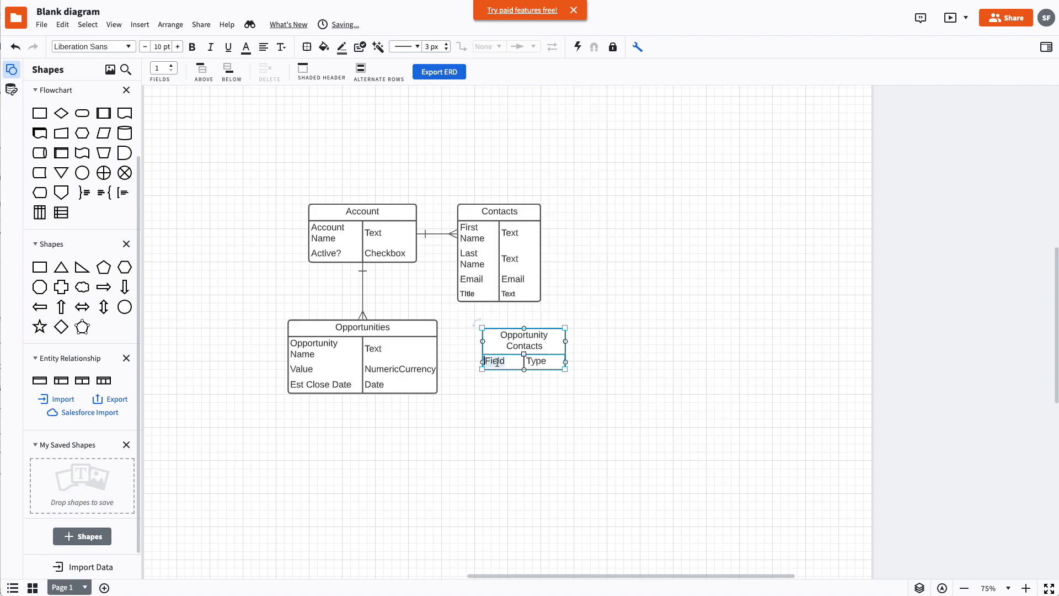
key(BackSpace)
text(Role)
double_click(524, 361)
text(MultipleChoice)
Widen Opportunity Contacts and link it from both Contacts and Opportunities
drag(566, 328, 640, 328)
drag(499, 301, 561, 328)
drag(437, 349, 483, 340)
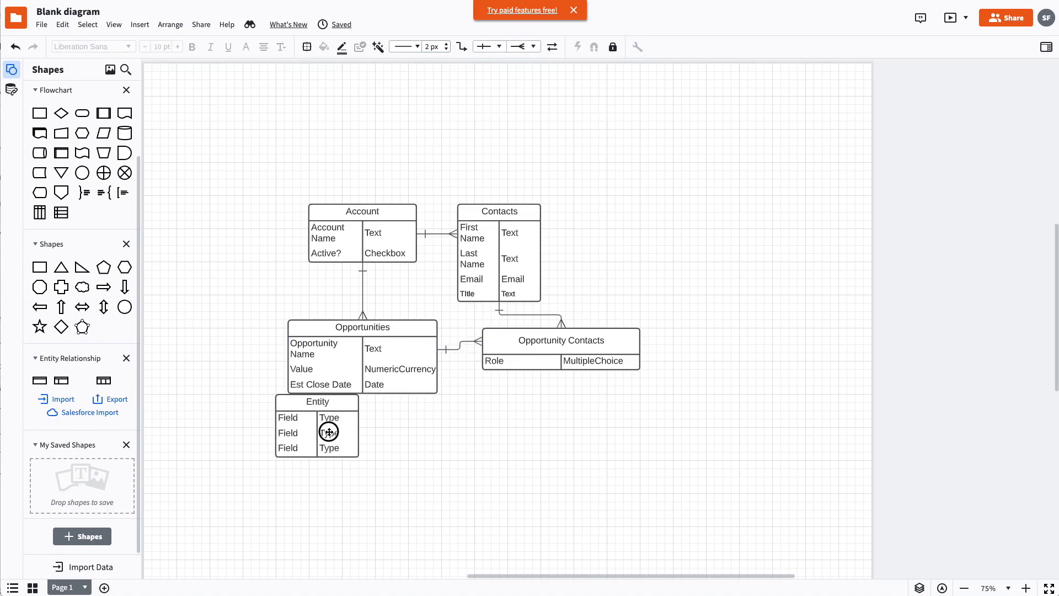
Place Activities and Documents tables below Opportunities, link both from it, and move Contacts right
drag(329, 432, 374, 465)
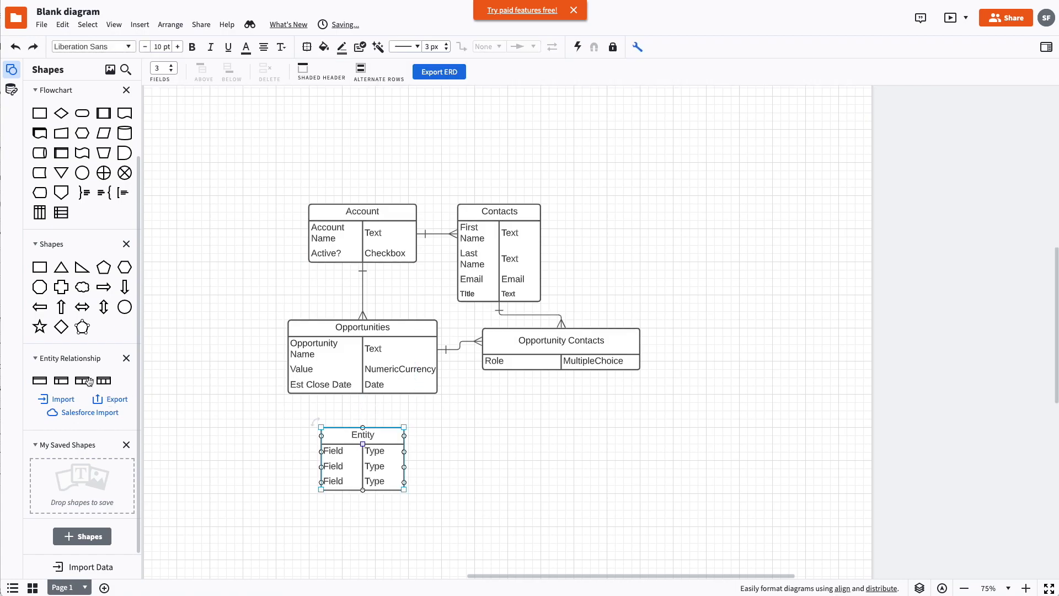
drag(89, 381, 530, 454)
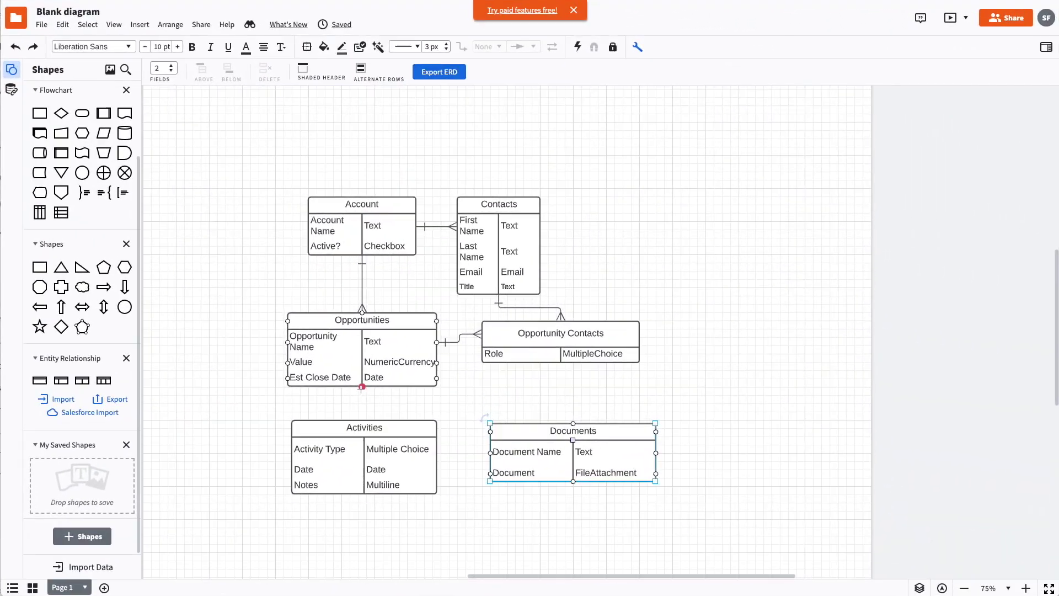
drag(362, 387, 362, 419)
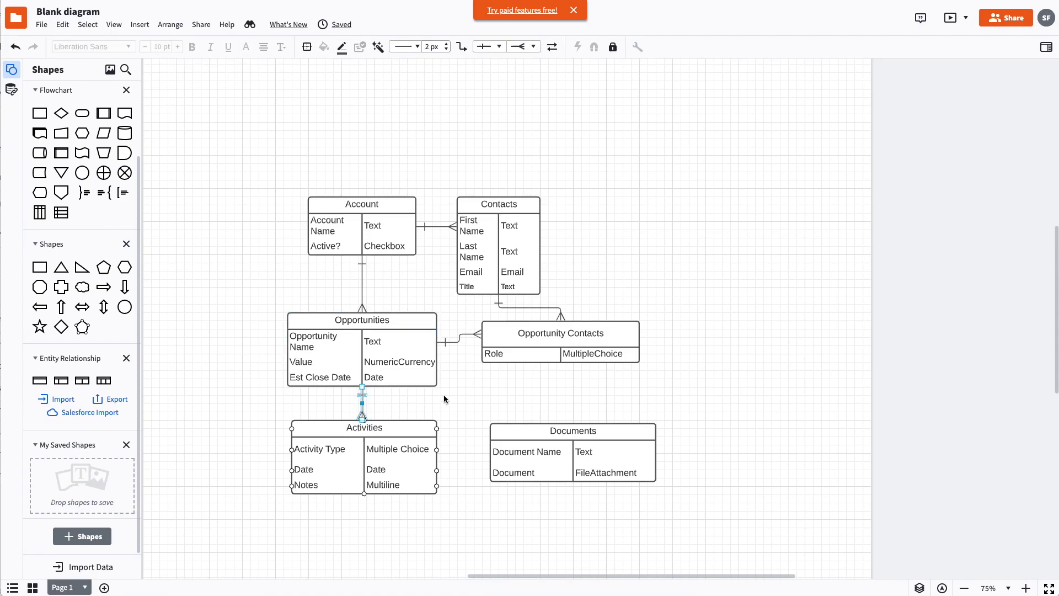
drag(437, 379, 574, 421)
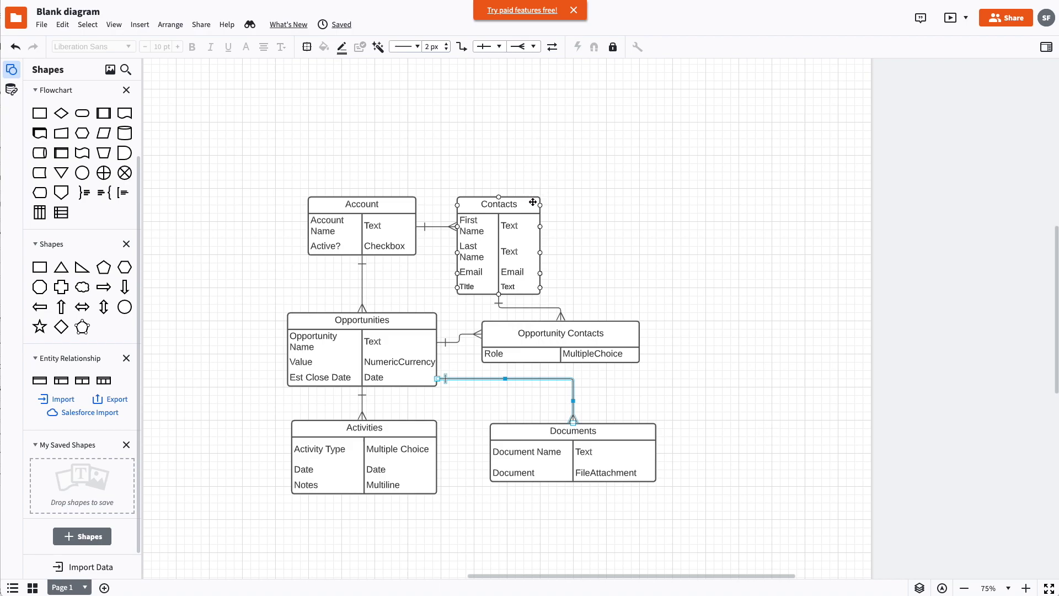
drag(533, 202, 599, 200)
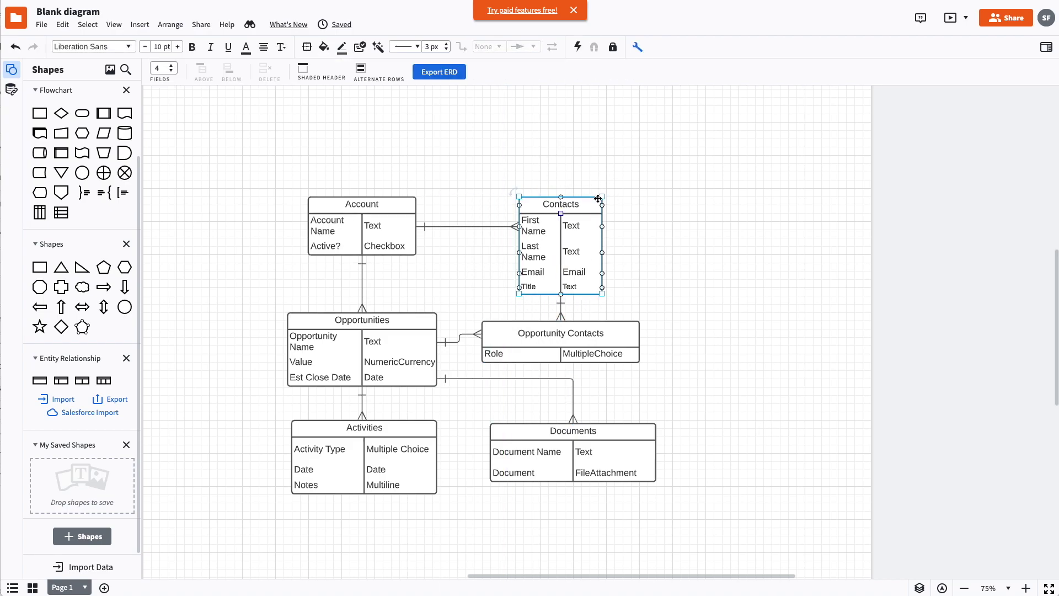
click(690, 220)
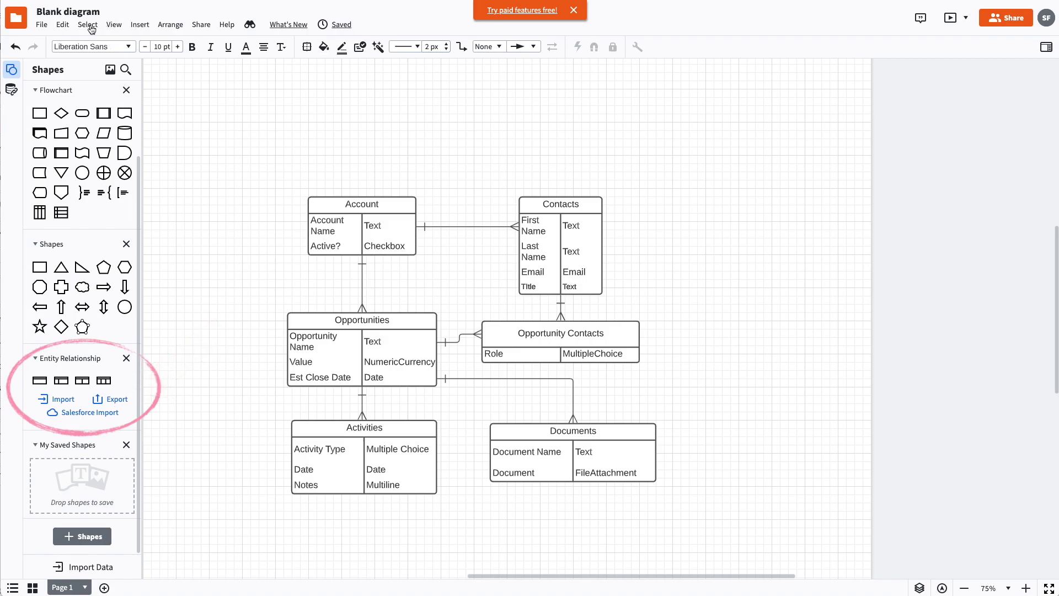
click(117, 400)
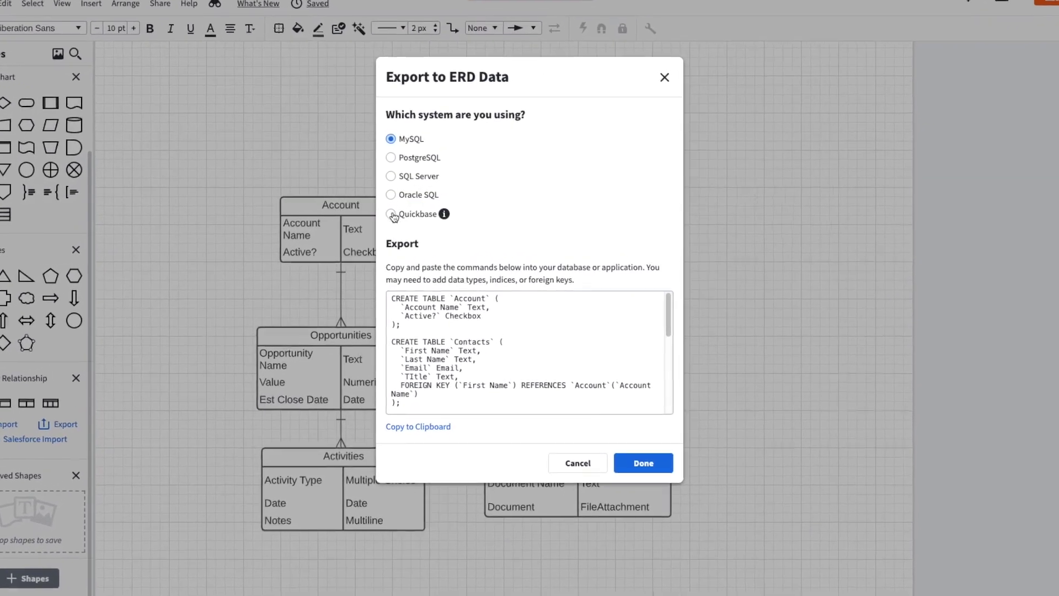
click(404, 212)
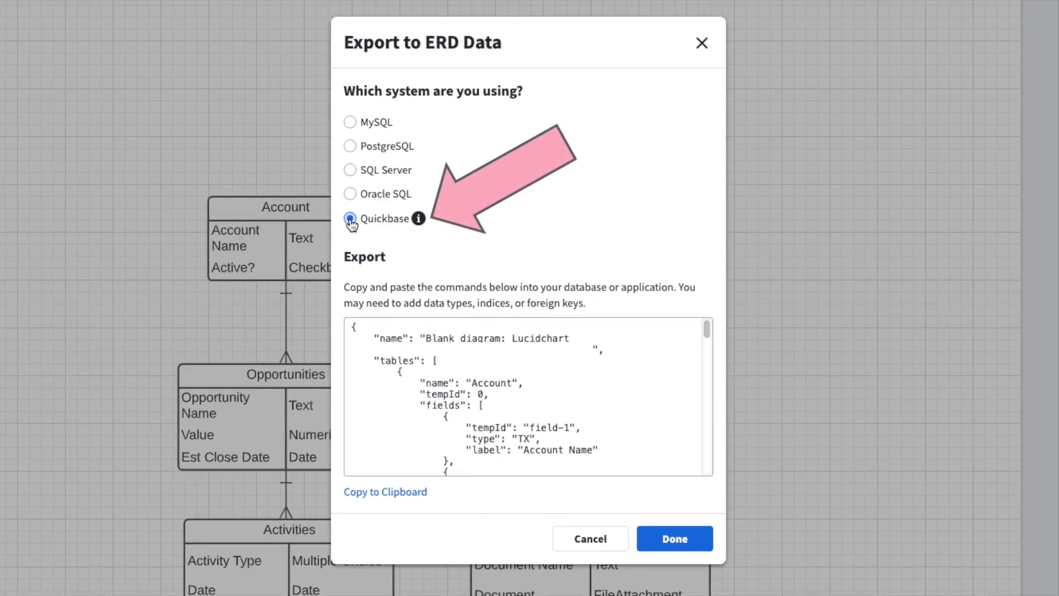
scroll(494, 423, down, 2)
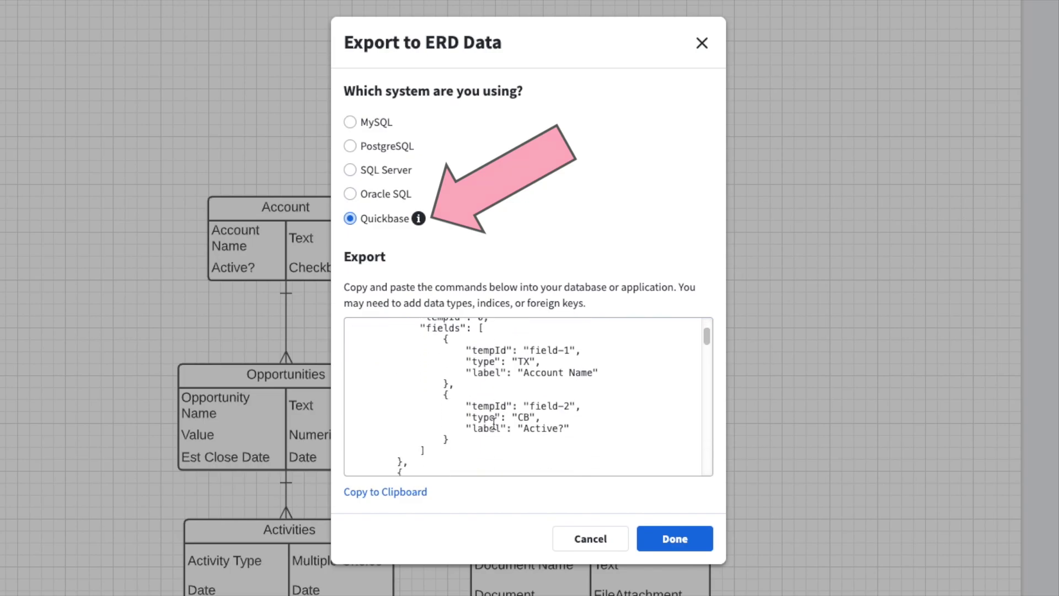
click(389, 496)
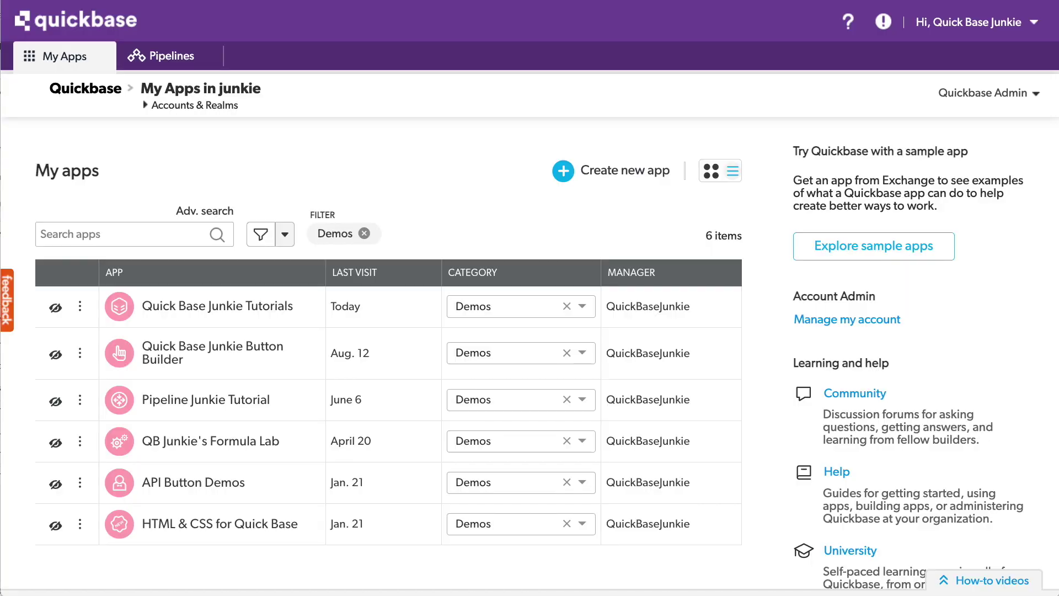
Begin a new app using Create new app, then Get started under Create an app from Lucidchart
click(563, 171)
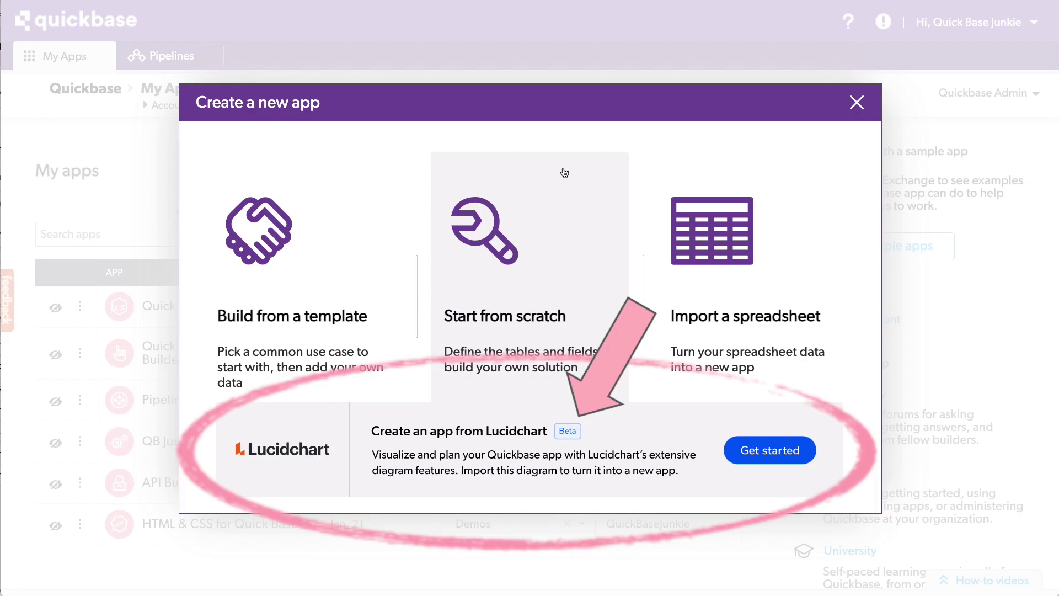
click(770, 451)
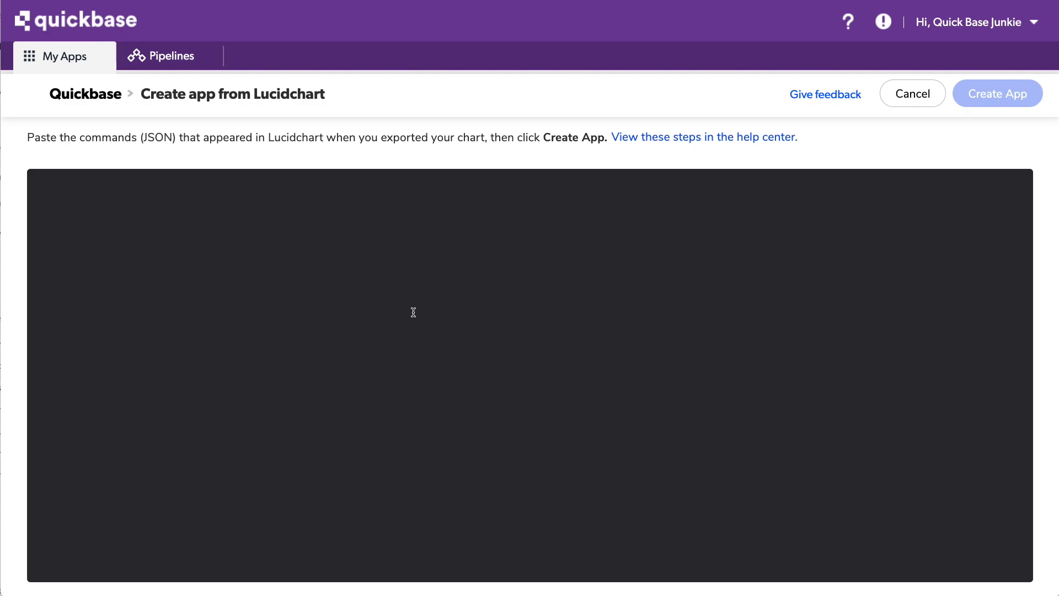
Paste the Lucidchart JSON into the editor and select the default 'Blank diagram: Lucidchart' app name
click(323, 255)
key(ctrl+v)
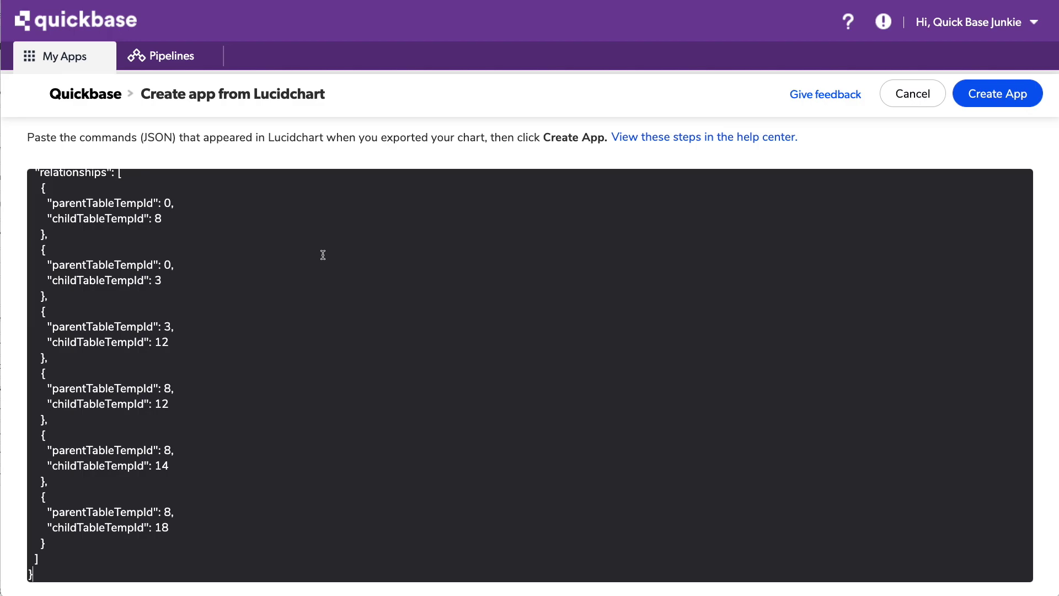
scroll(322, 255, up, 20)
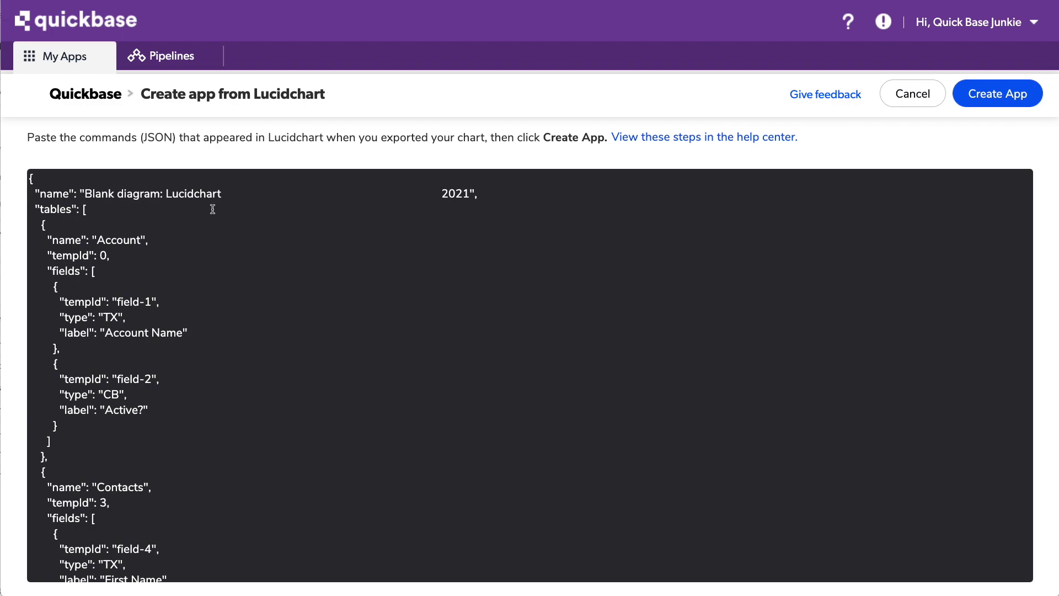
click(93, 193)
drag(92, 193, 467, 197)
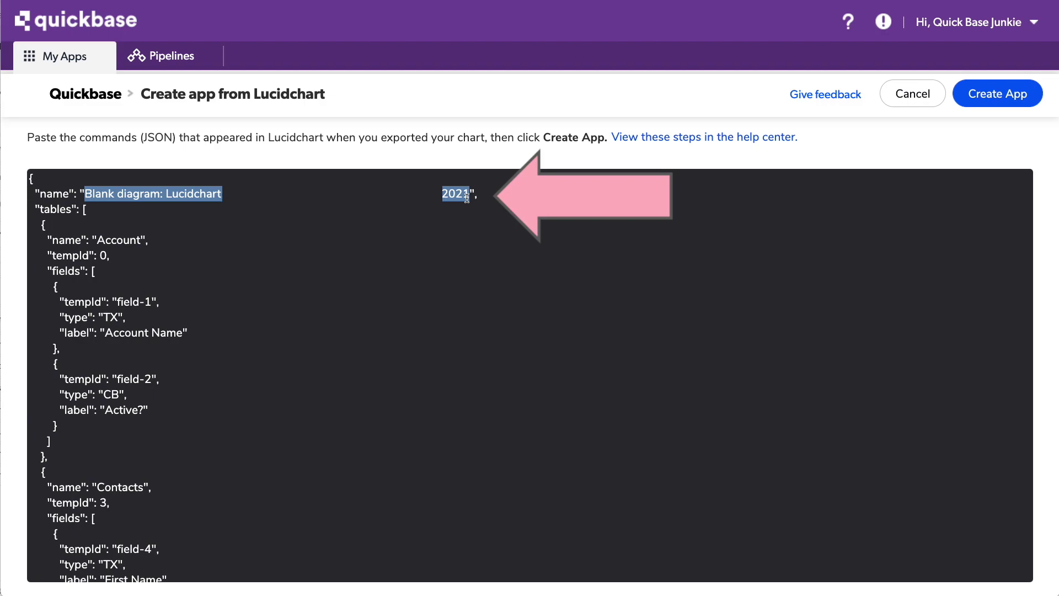
Replace the default app name with 'Basic CRM'
text(Basic CRM)
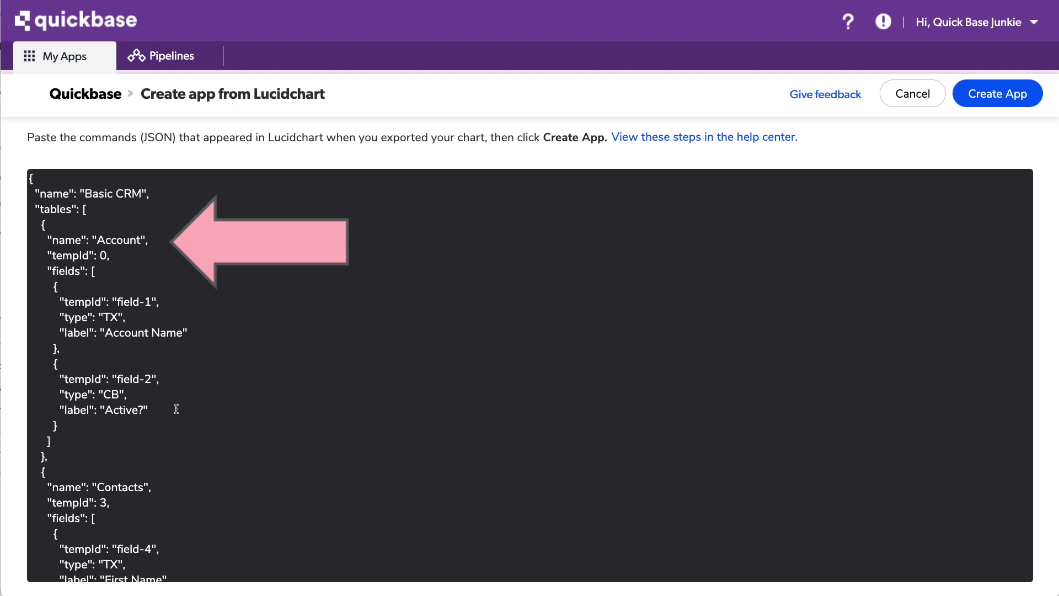
scroll(173, 409, down, 3)
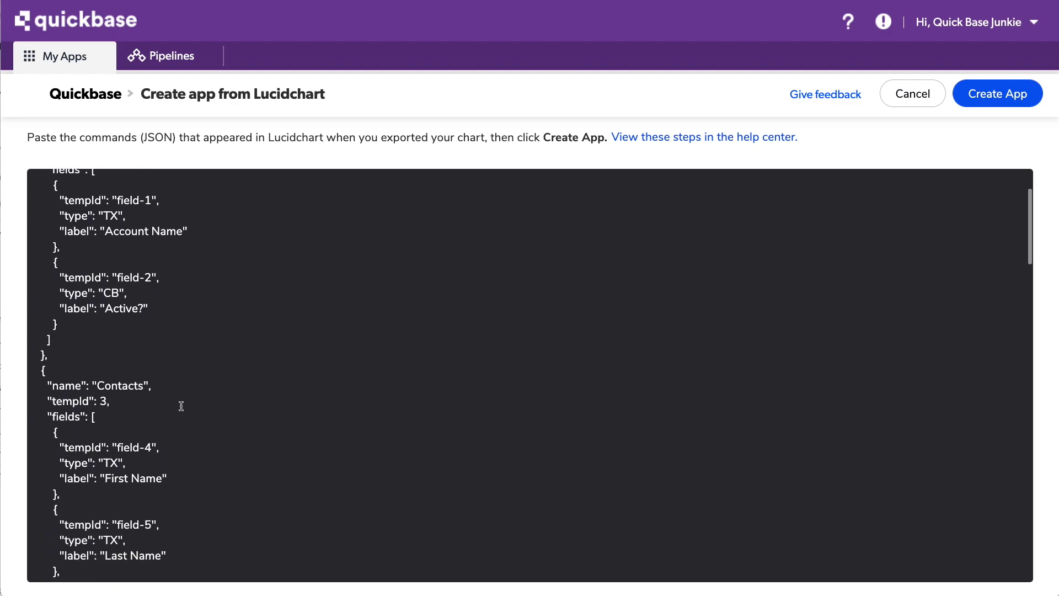
scroll(177, 331, down, 3)
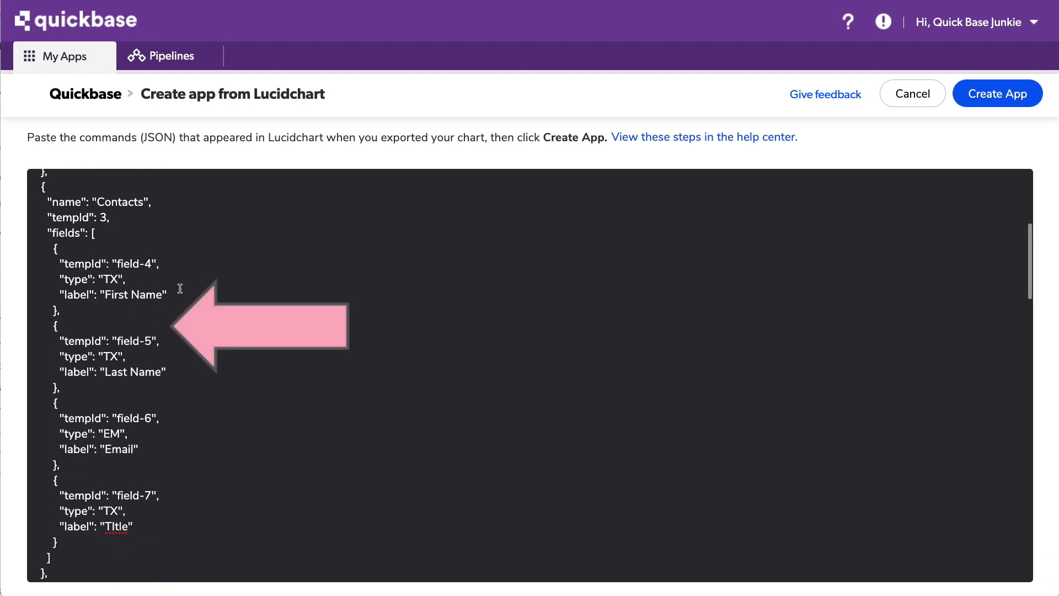
scroll(189, 372, down, 2)
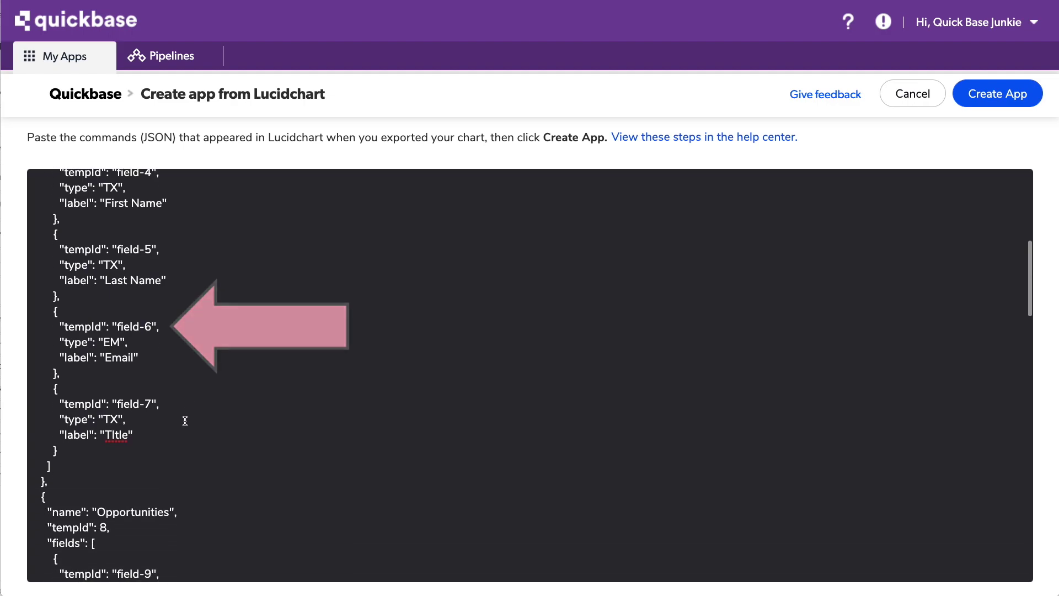
scroll(149, 437, down, 1)
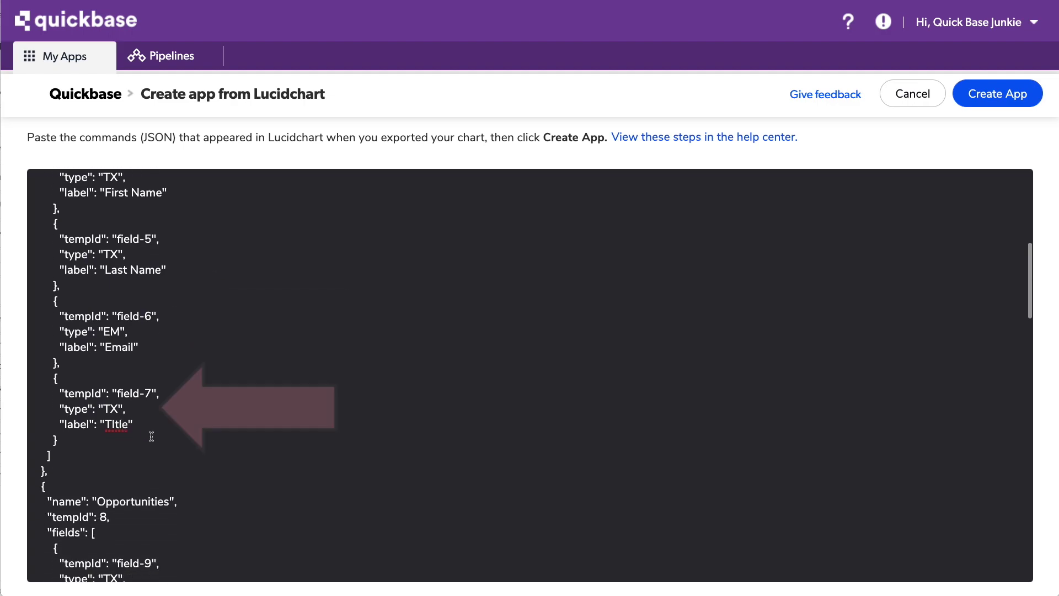
Correct the Contacts label 'TItle' to 'Title' and review the JSON through the six relationships
click(115, 407)
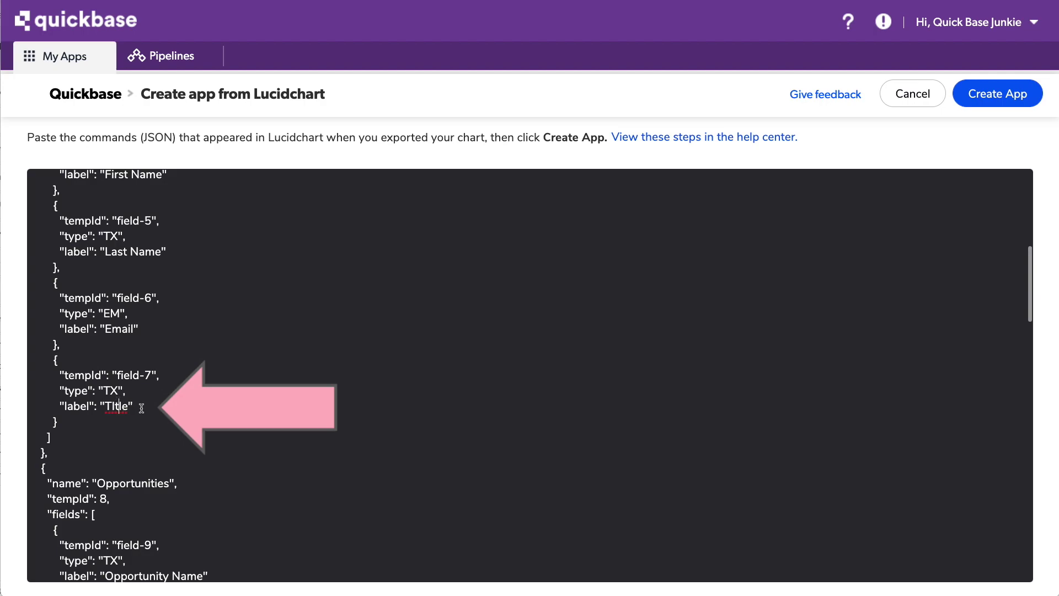
key(BackSpace)
text(i)
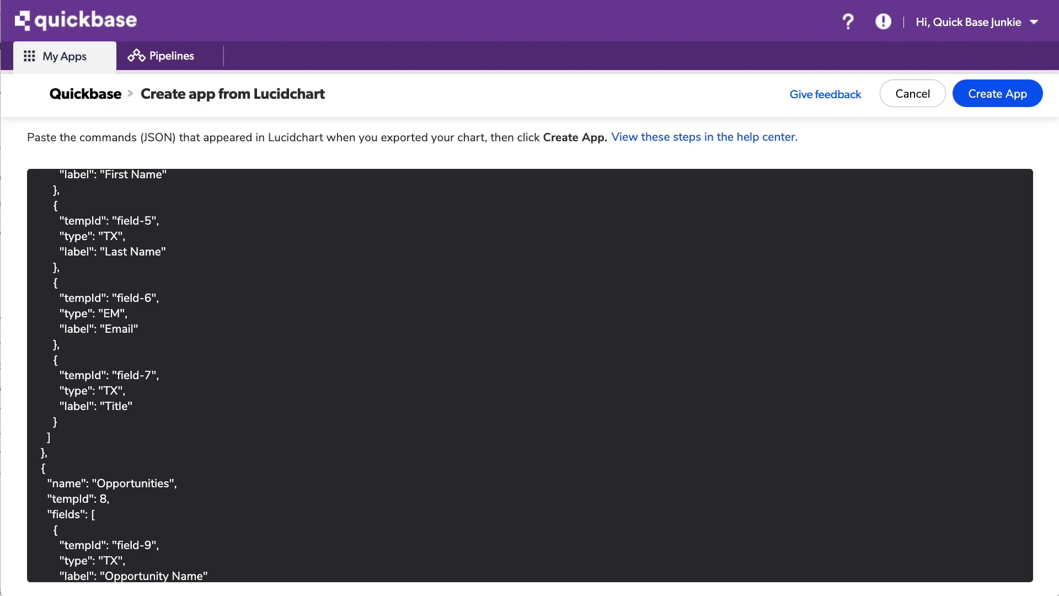
scroll(202, 403, down, 3)
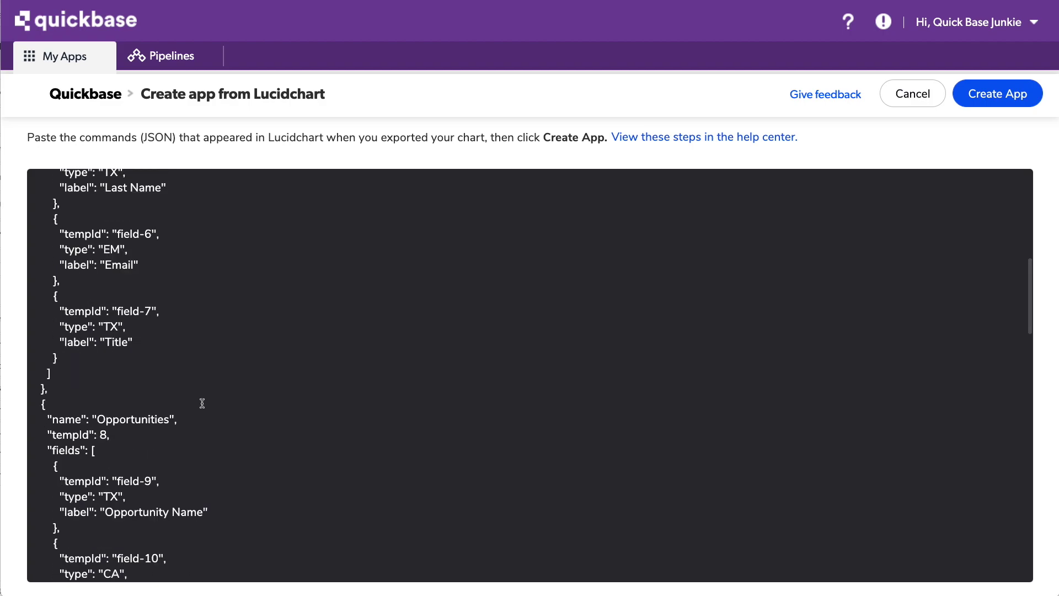
scroll(202, 403, down, 6)
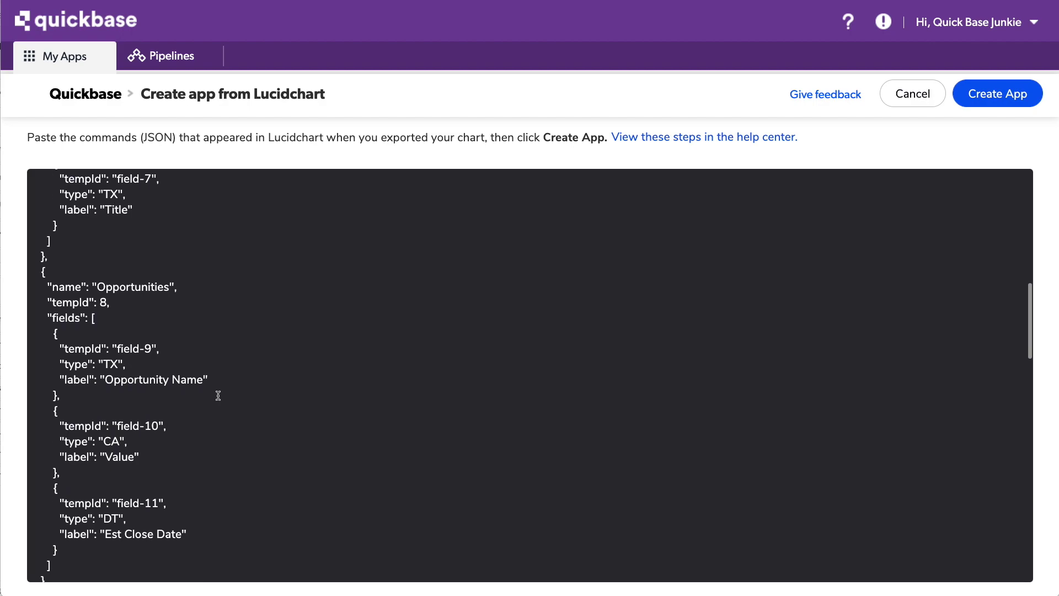
scroll(219, 396, down, 2)
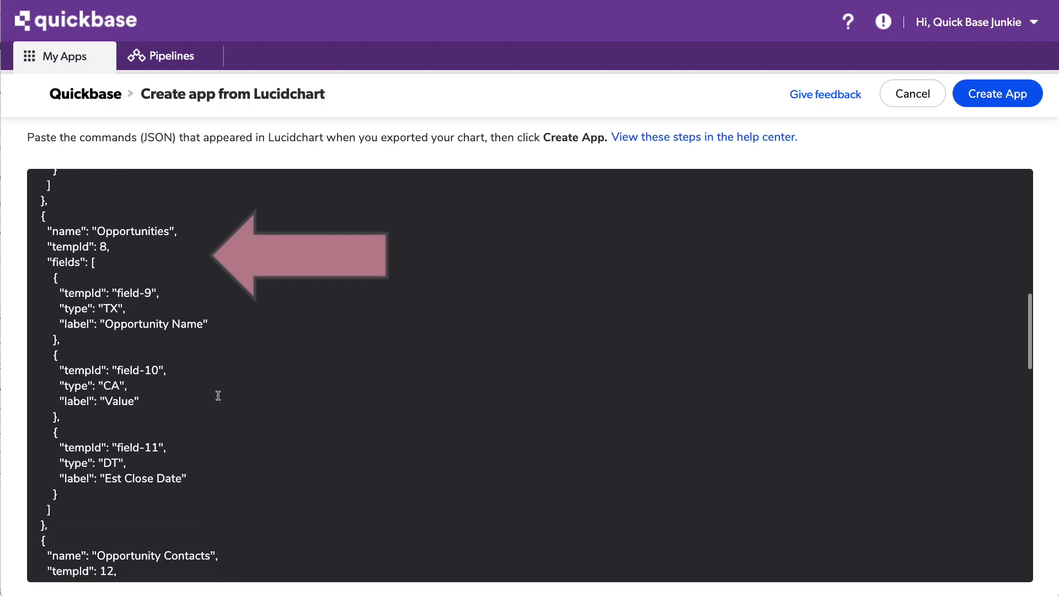
scroll(219, 395, down, 1)
scroll(218, 395, down, 4)
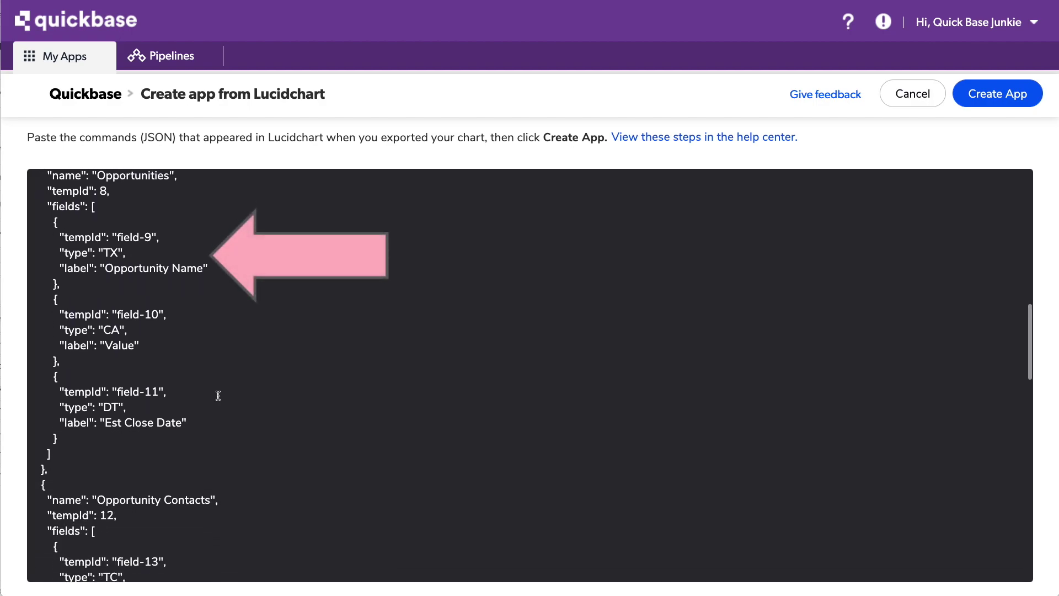
scroll(218, 395, down, 10)
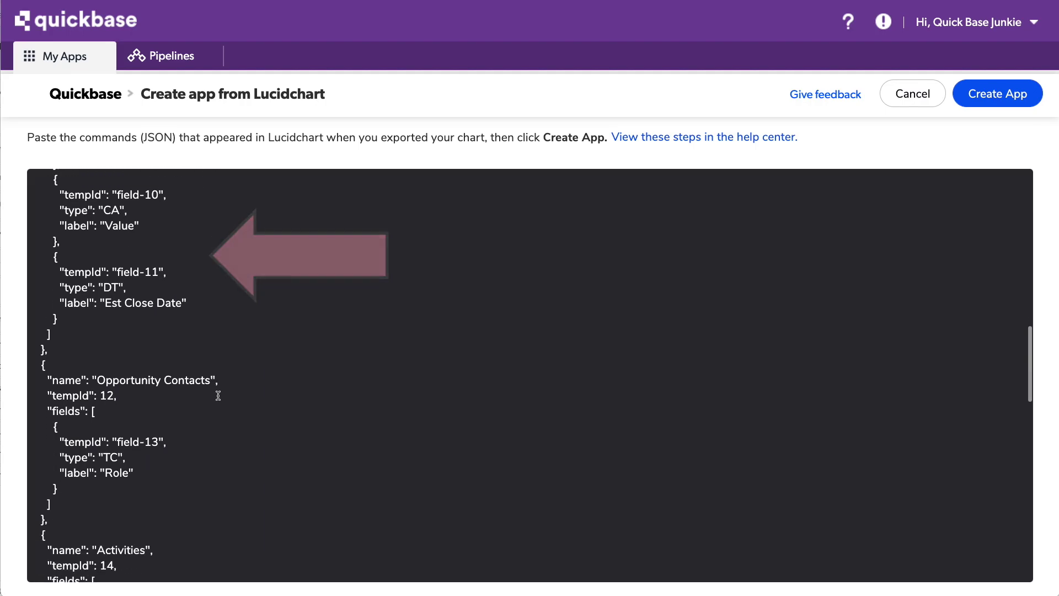
scroll(218, 395, down, 20)
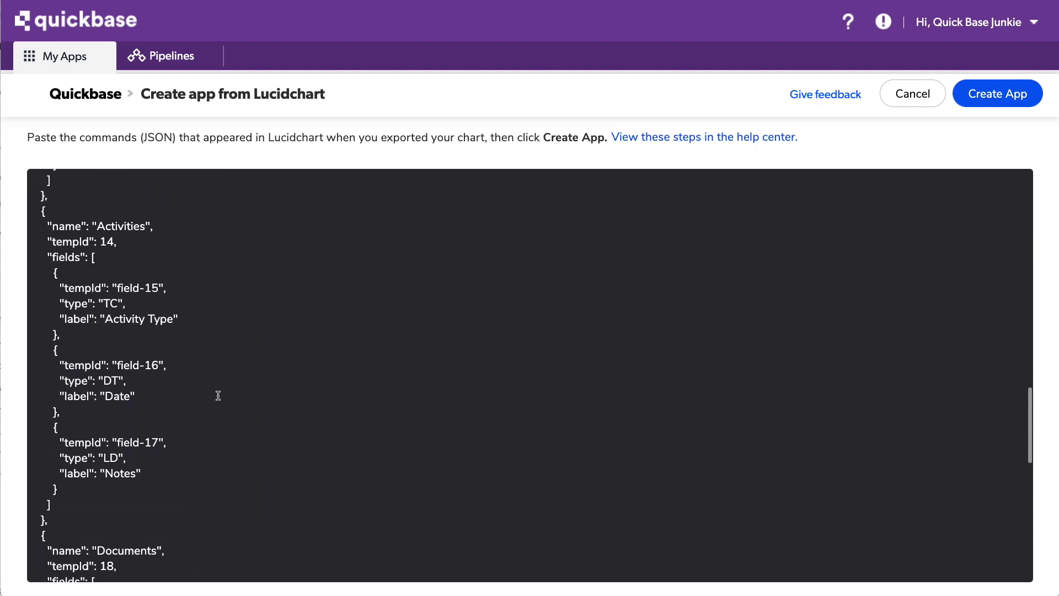
scroll(218, 395, down, 8)
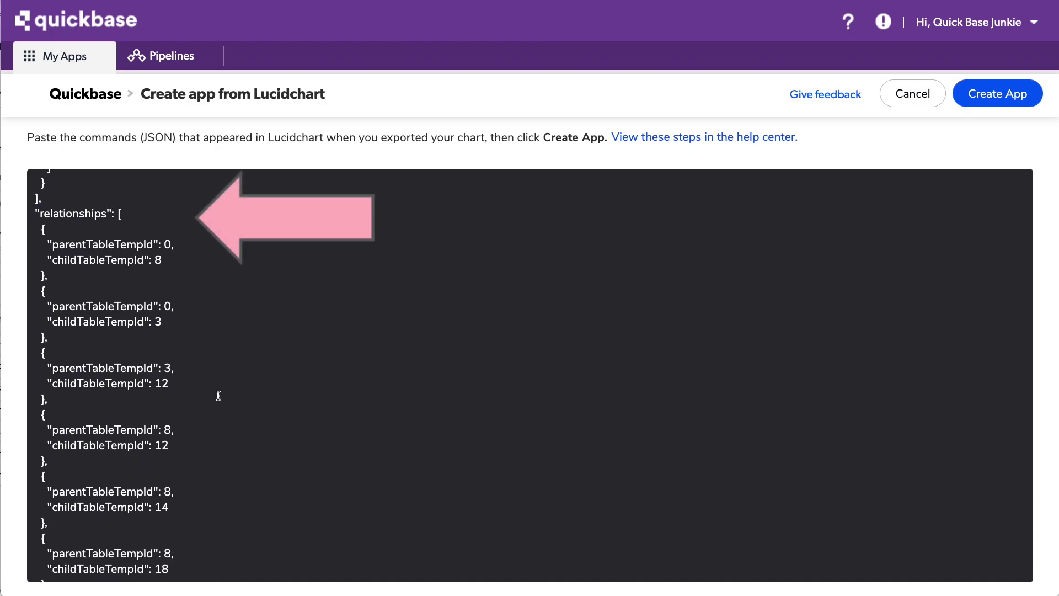
scroll(219, 395, down, 2)
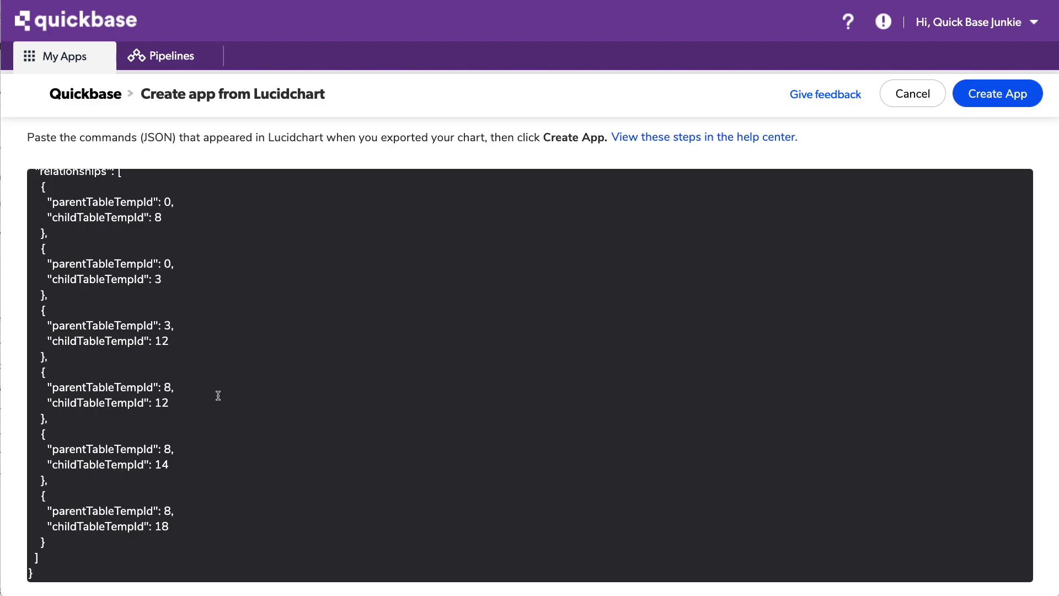
Create the Basic CRM app from the JSON and open its Account table
click(989, 98)
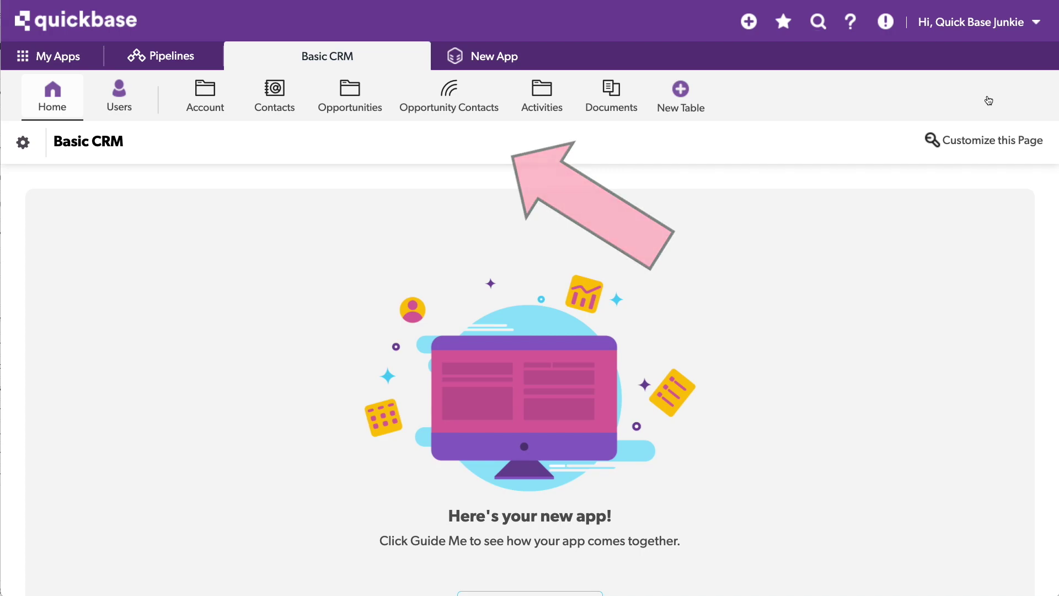
click(205, 91)
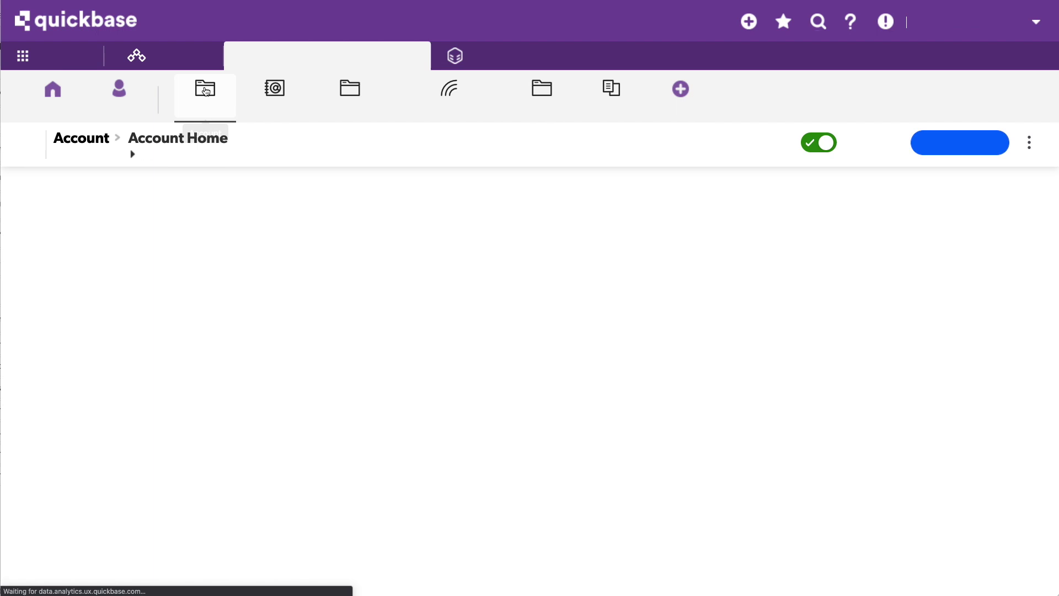
Add the account 'My Awesome Account' and mark it active
click(801, 146)
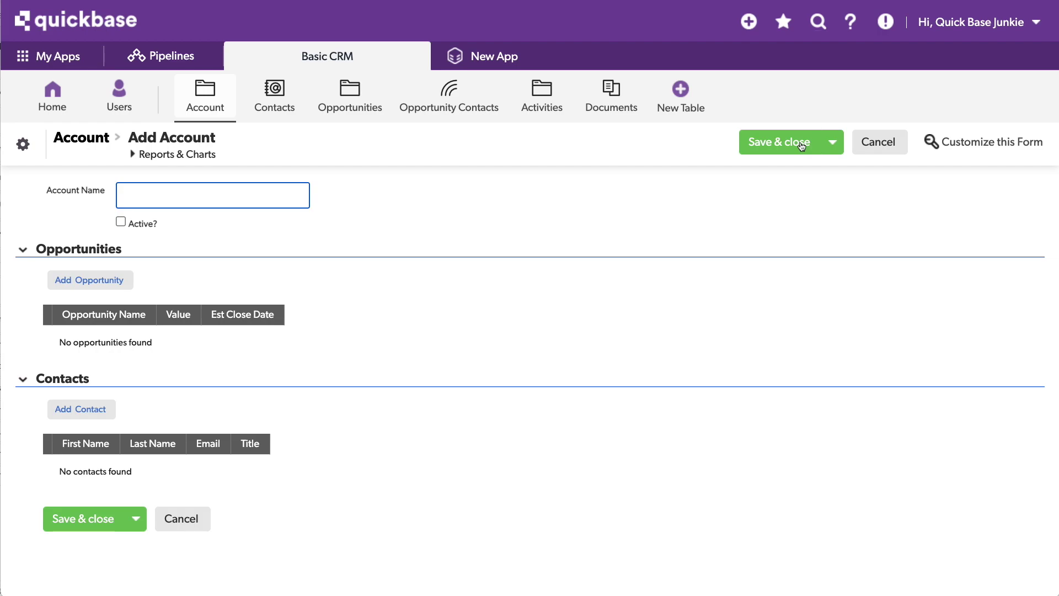
text(My Awesome Account)
click(121, 221)
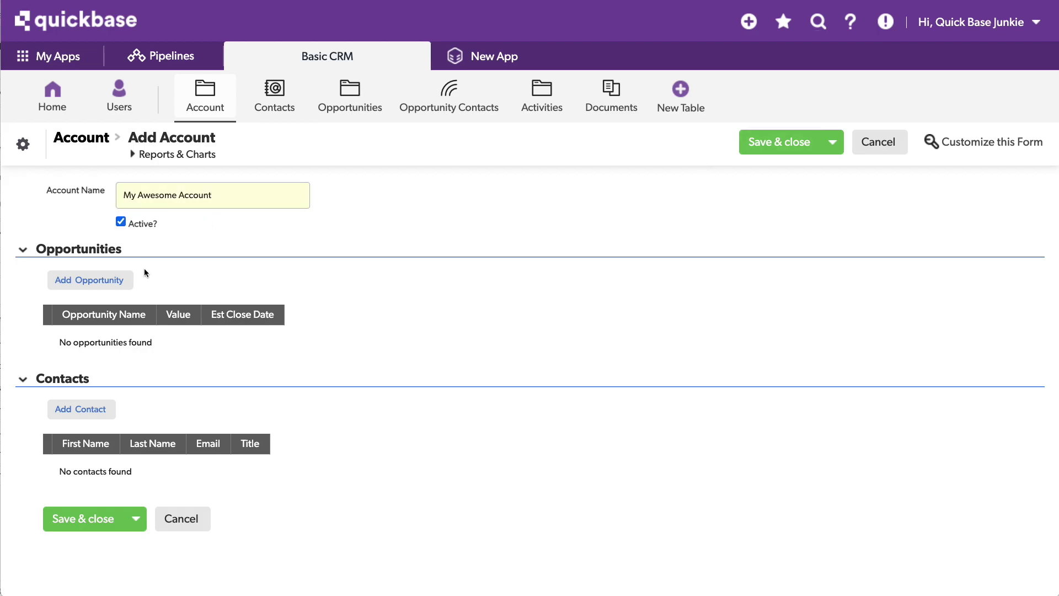
Add and save opportunity 'A very cool opportunity' valued 1000000, closing 12/31/2021
click(109, 279)
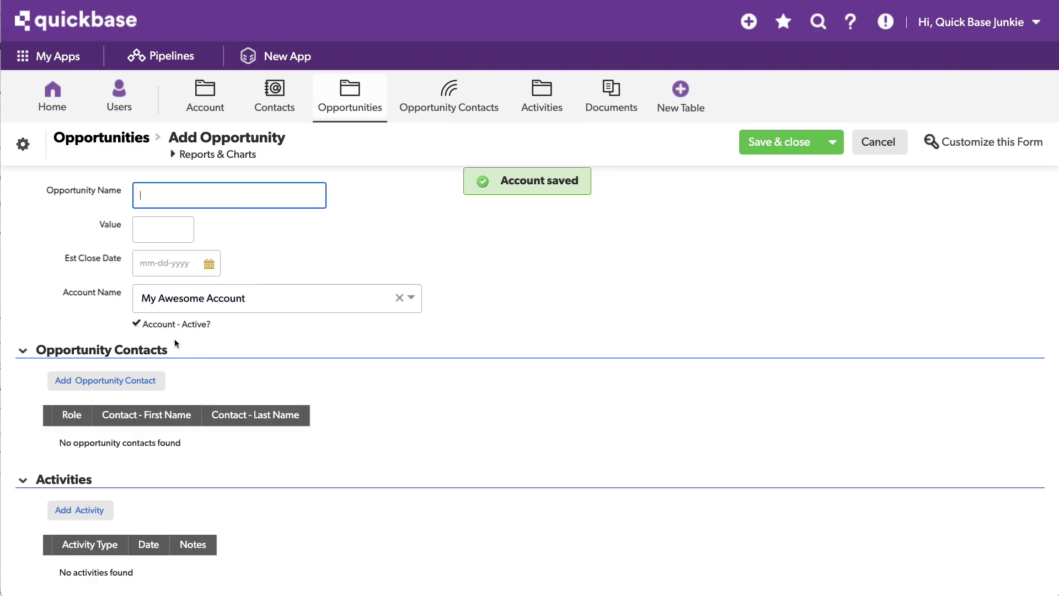
text(A very cool opportunity)
key(Tab)
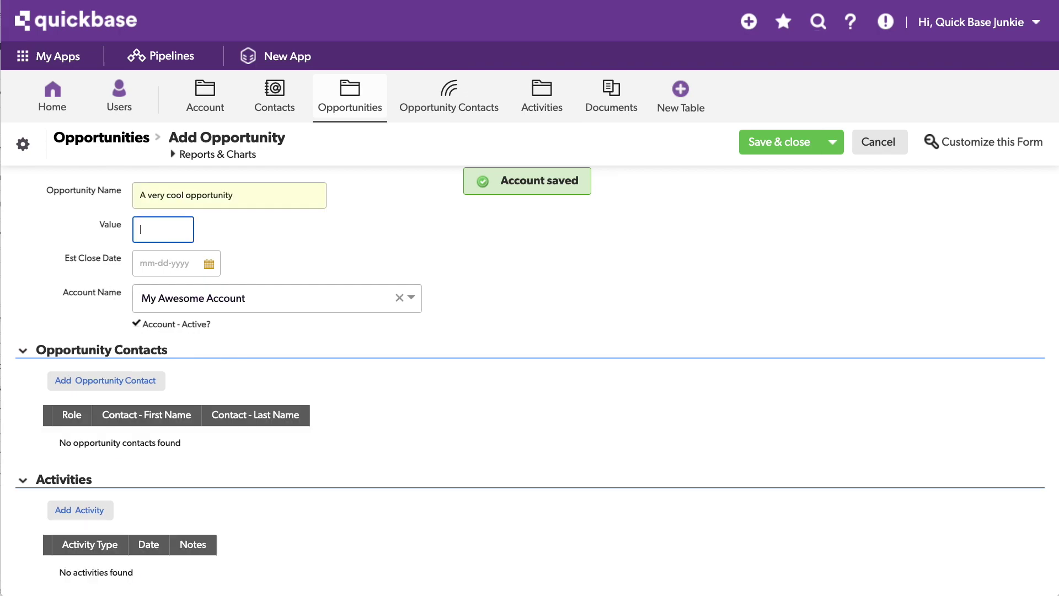
text(1000000)
click(171, 264)
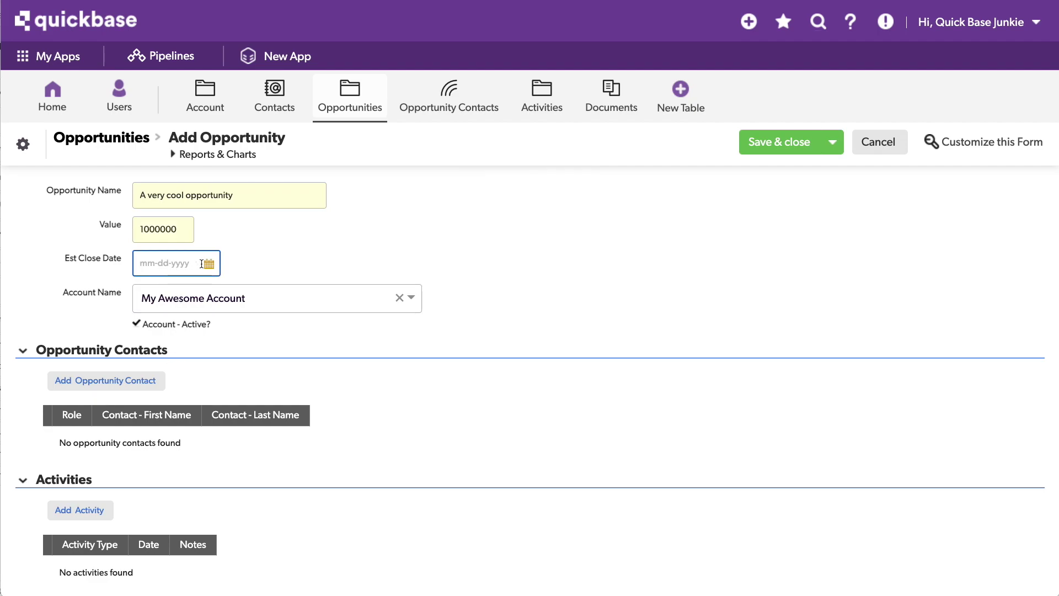
text(12/31/2021)
click(363, 263)
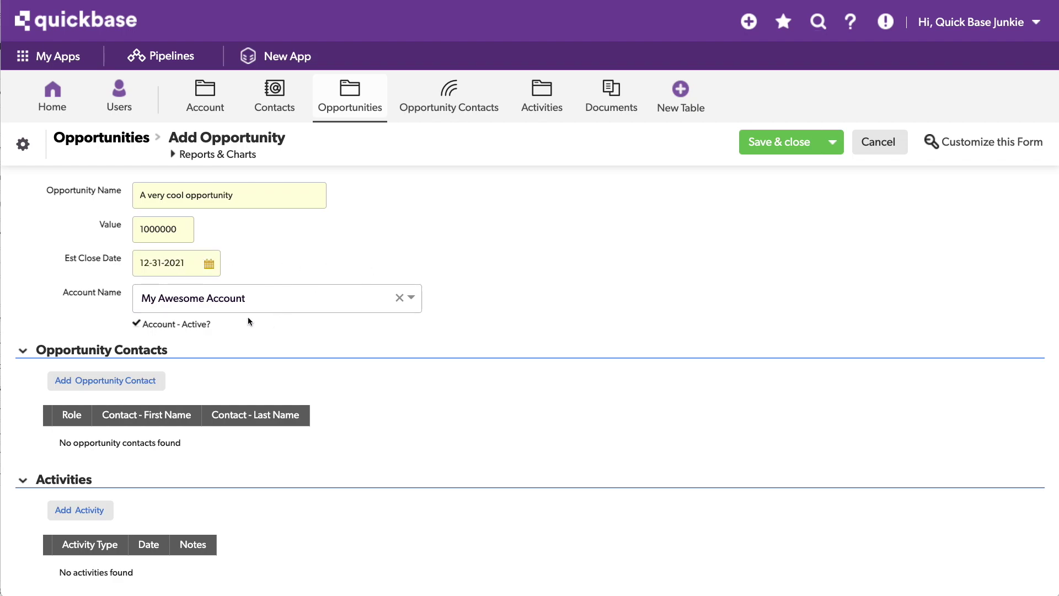
click(779, 144)
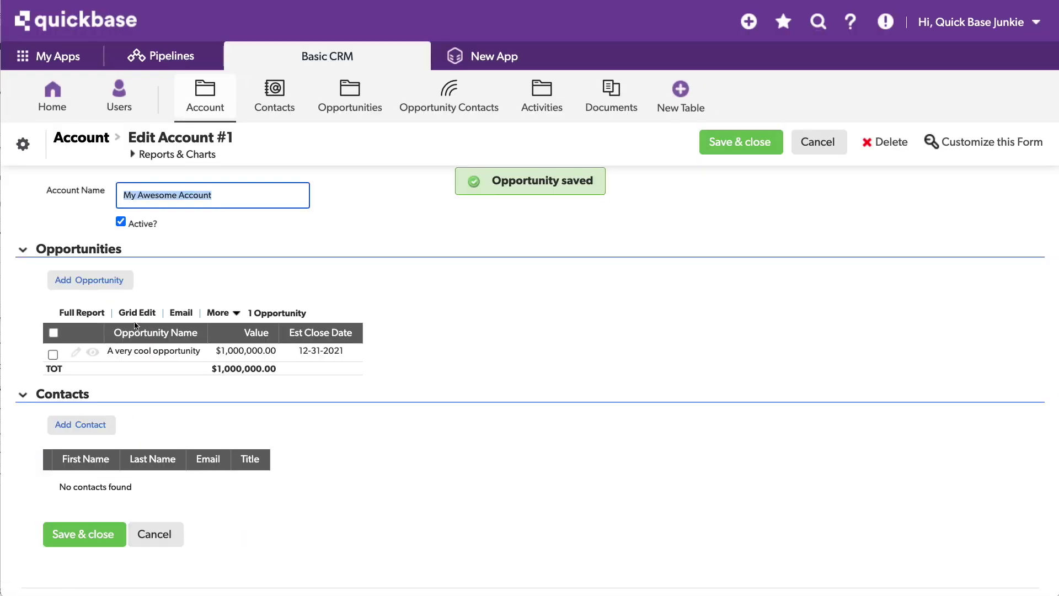
Add and save a new contact with first and last name under My Awesome Account
click(88, 424)
click(173, 197)
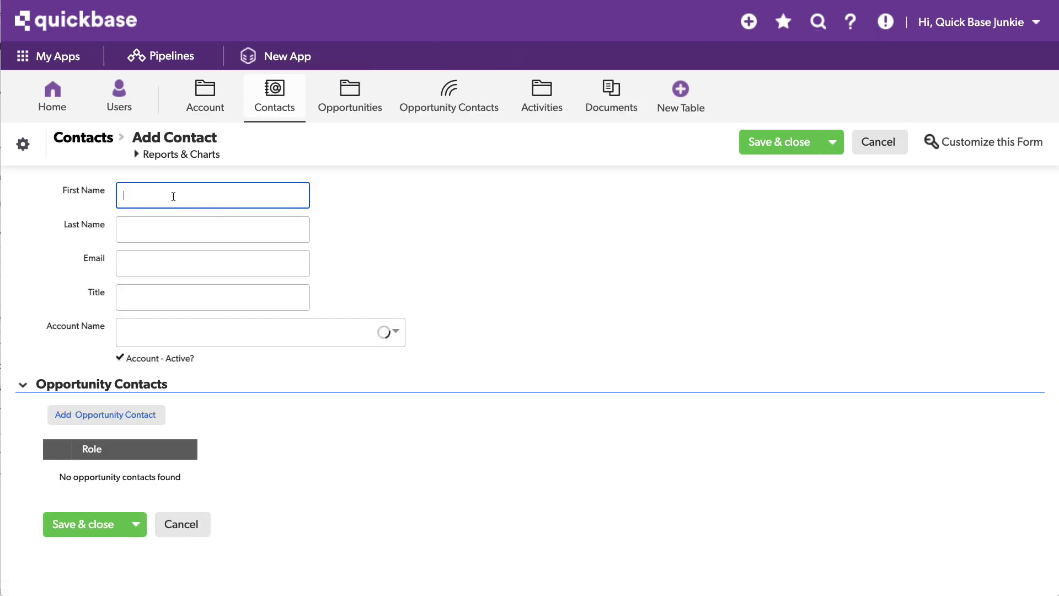
text(Jane)
key(Tab)
text(Doe)
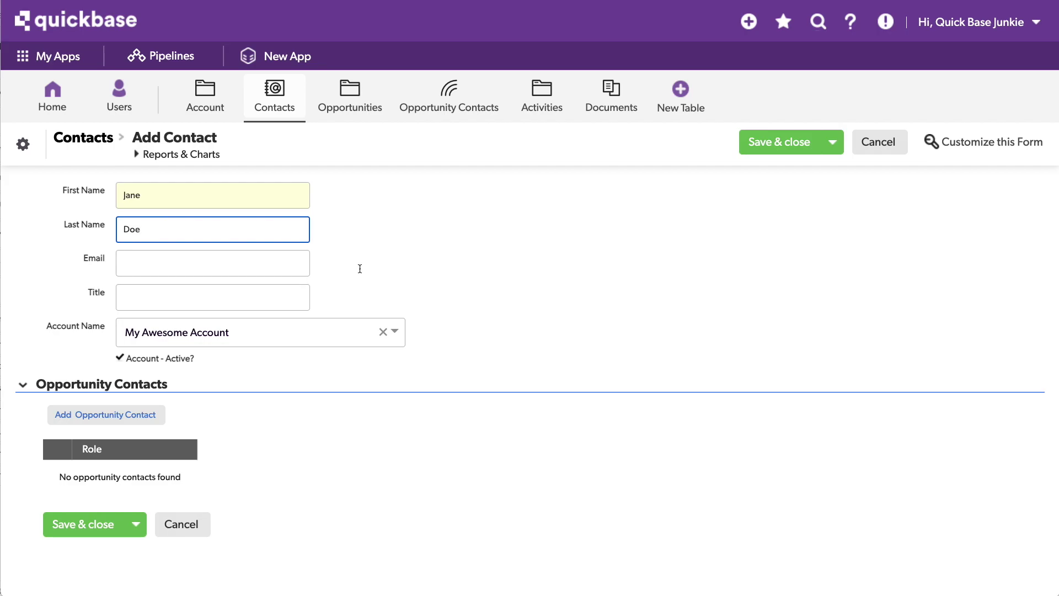
click(788, 143)
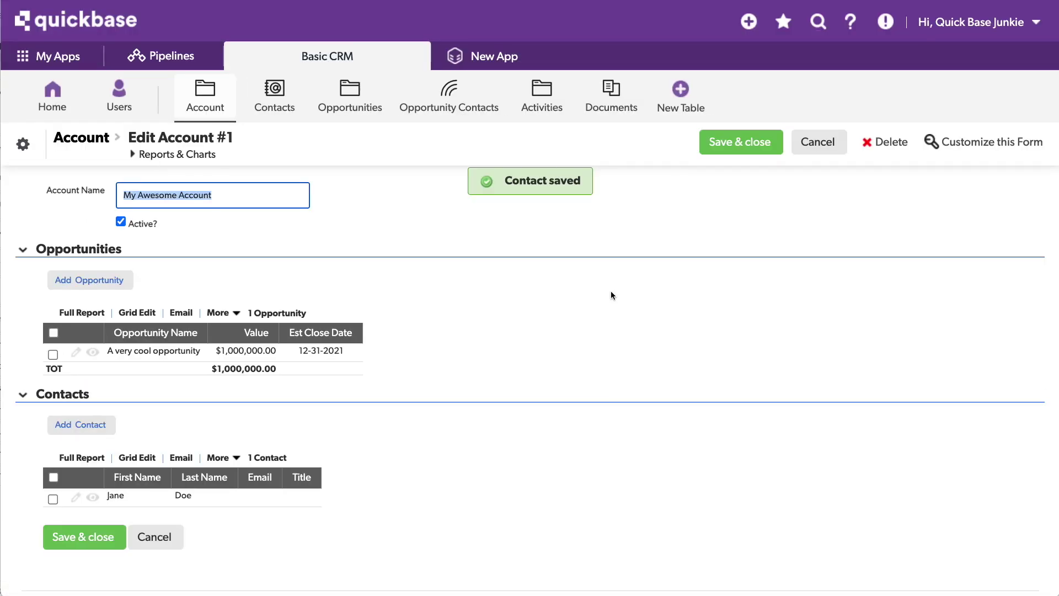
Link the new contact to 'A very cool opportunity' as an opportunity contact, Role left blank
scroll(611, 295, down, 1)
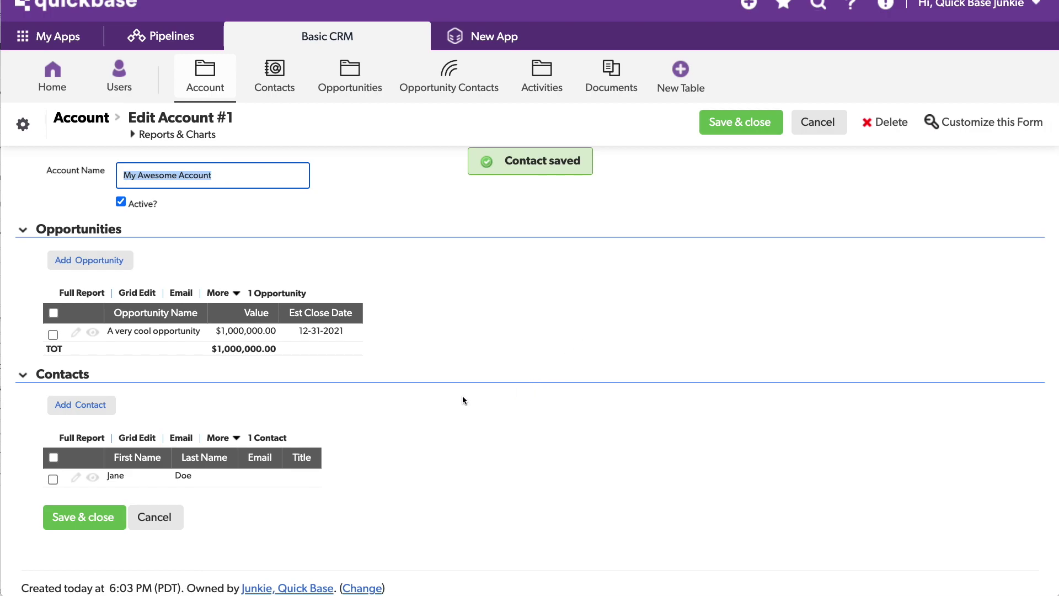
click(74, 333)
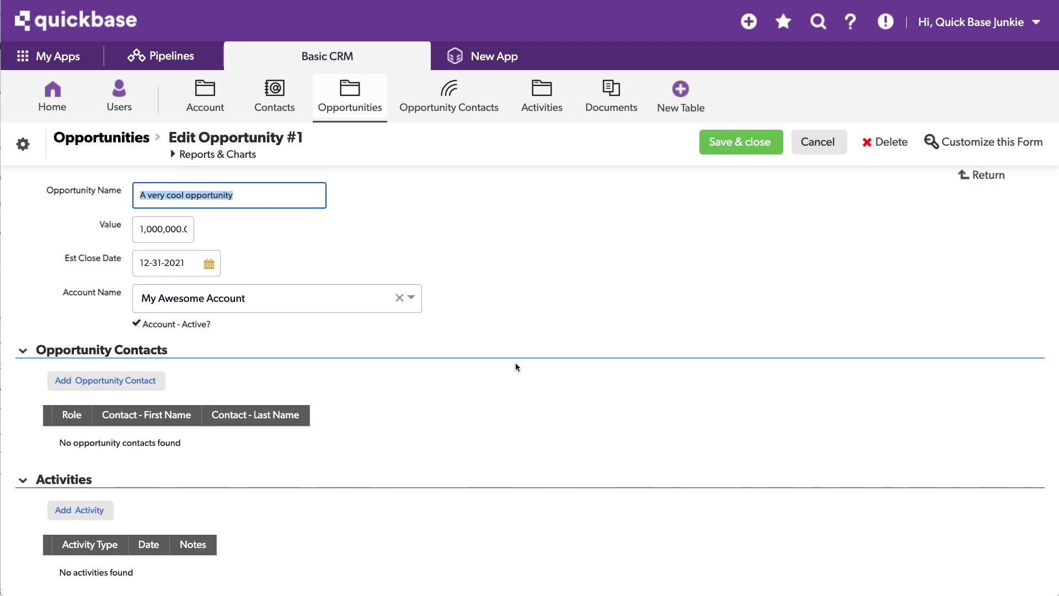
scroll(515, 367, down, 3)
click(122, 304)
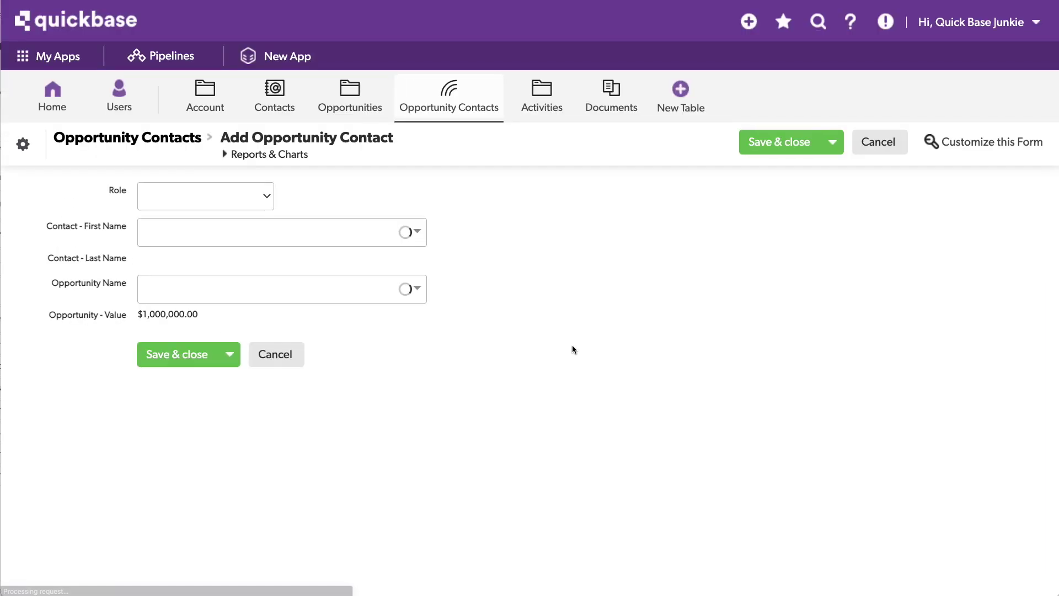
click(229, 233)
click(231, 292)
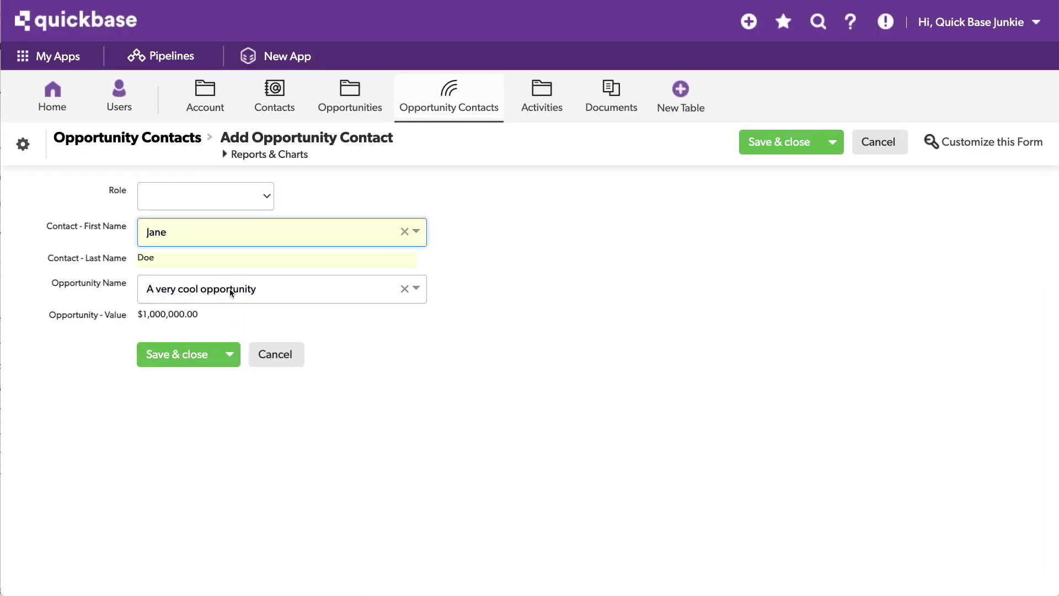
click(213, 193)
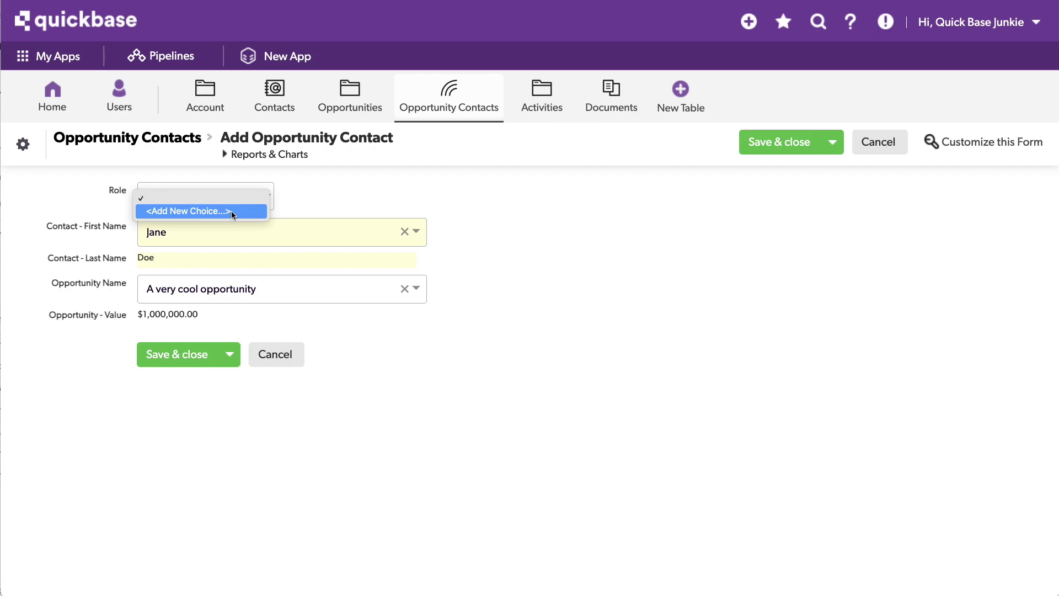
click(551, 231)
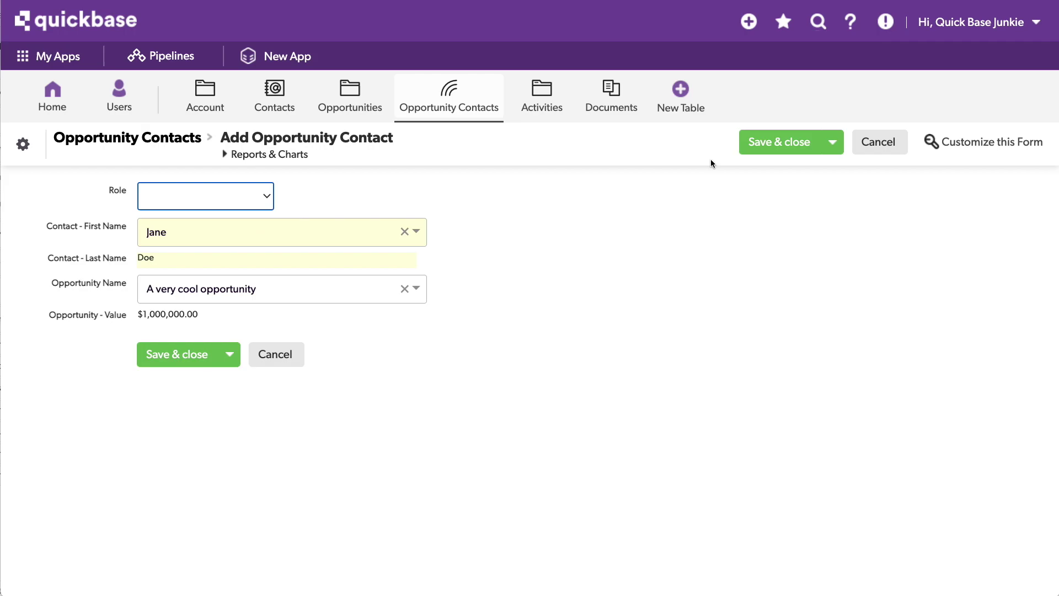
click(764, 150)
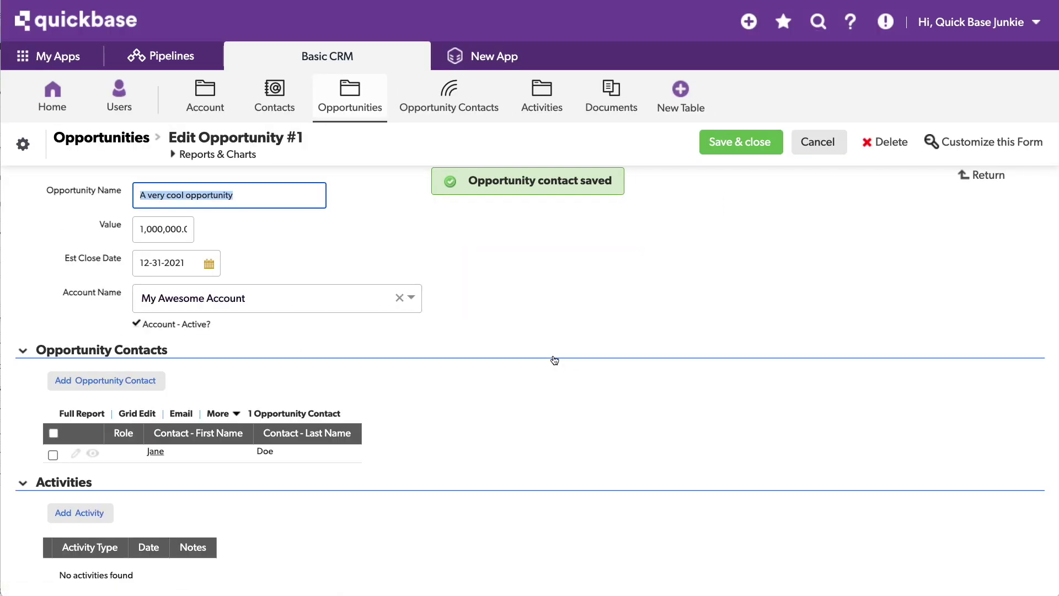
Log an activity dated 08-18-2021 with notes 'My amazing notes!!!!!!!!!'
scroll(555, 359, down, 3)
click(82, 372)
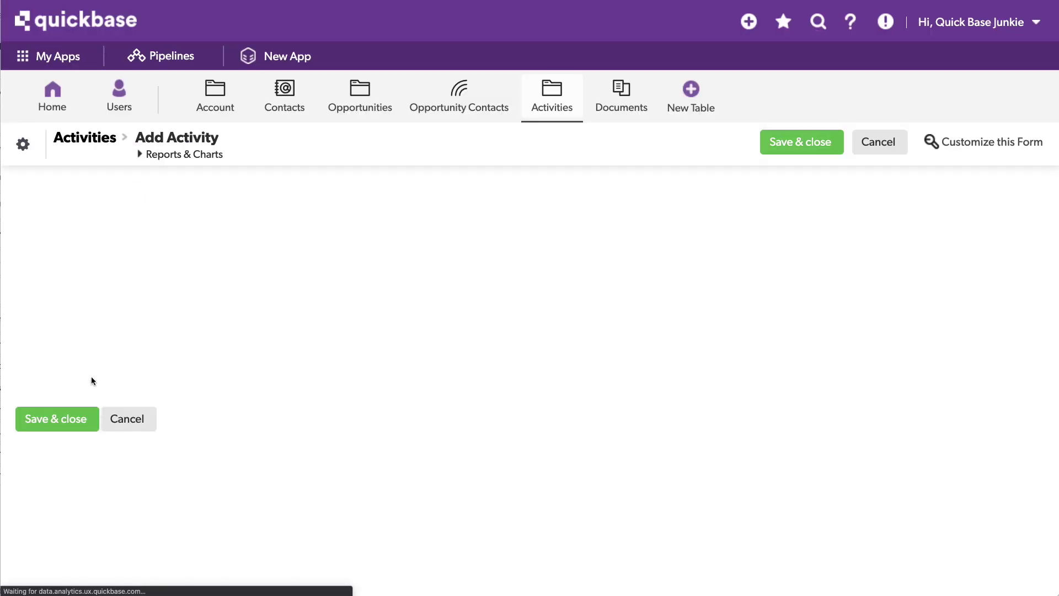
click(260, 196)
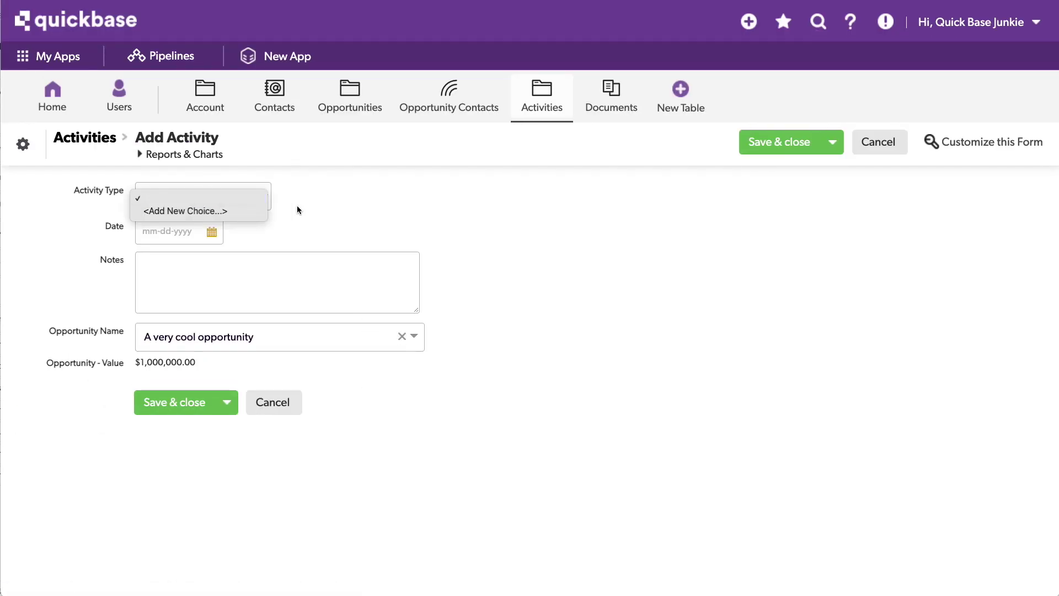
click(382, 208)
click(169, 235)
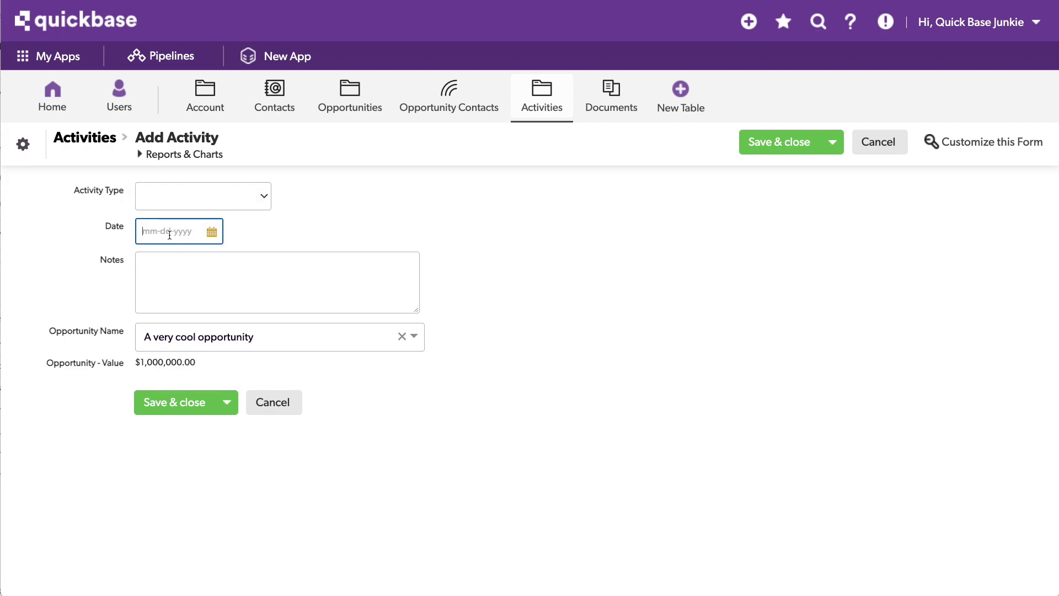
key(t)
key(Tab)
text(My amazing not)
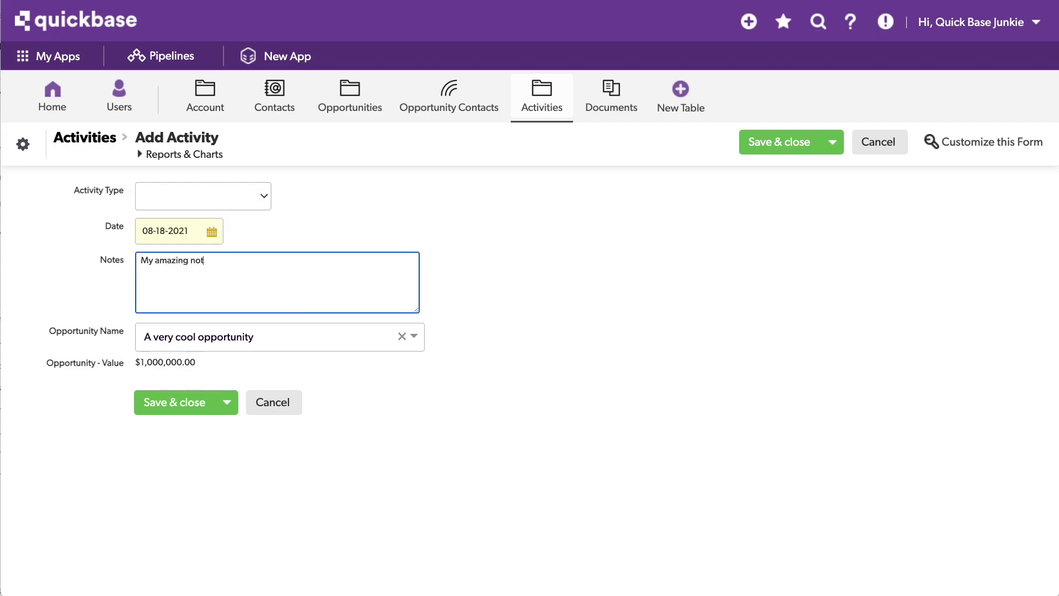
text(es!!!!!!!!!!!)
click(778, 141)
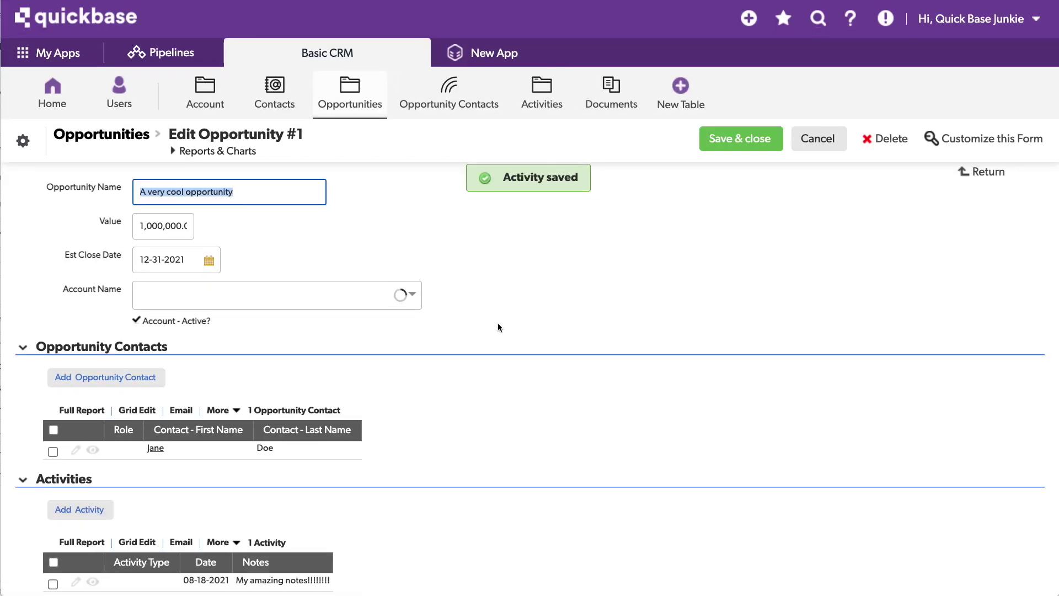
Add the document 'This is amazing!' with the screenshot file attached
scroll(499, 328, down, 3)
scroll(494, 329, down, 1)
click(106, 410)
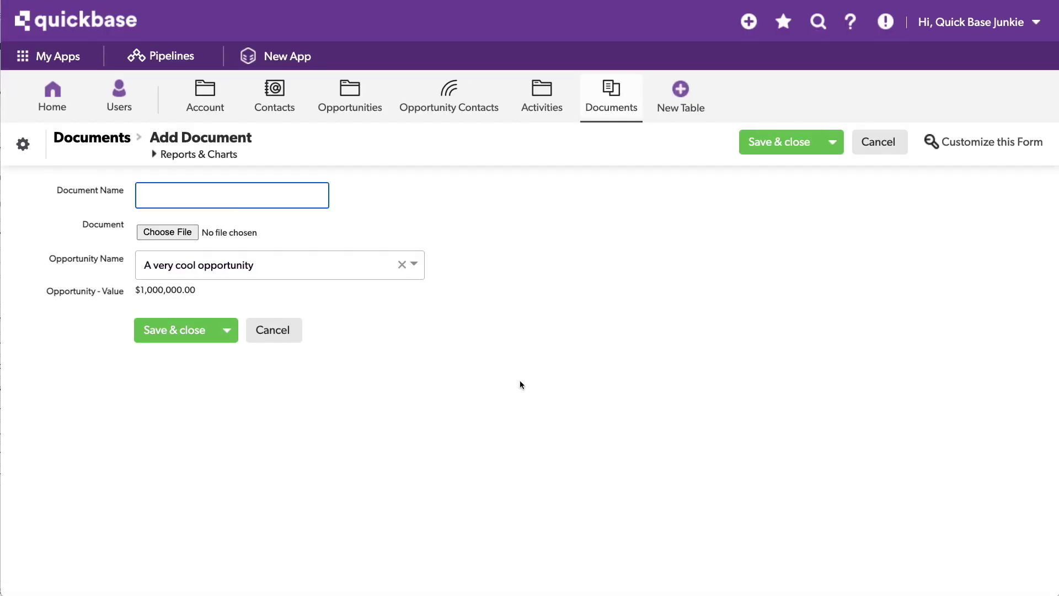
text(This is amazing!)
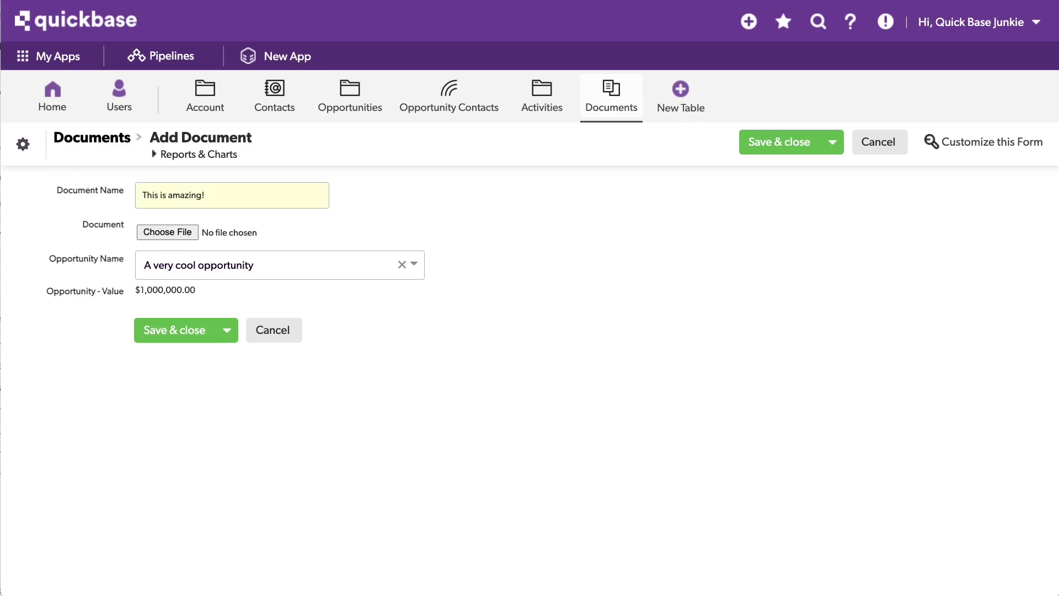
drag(730, 366, 170, 236)
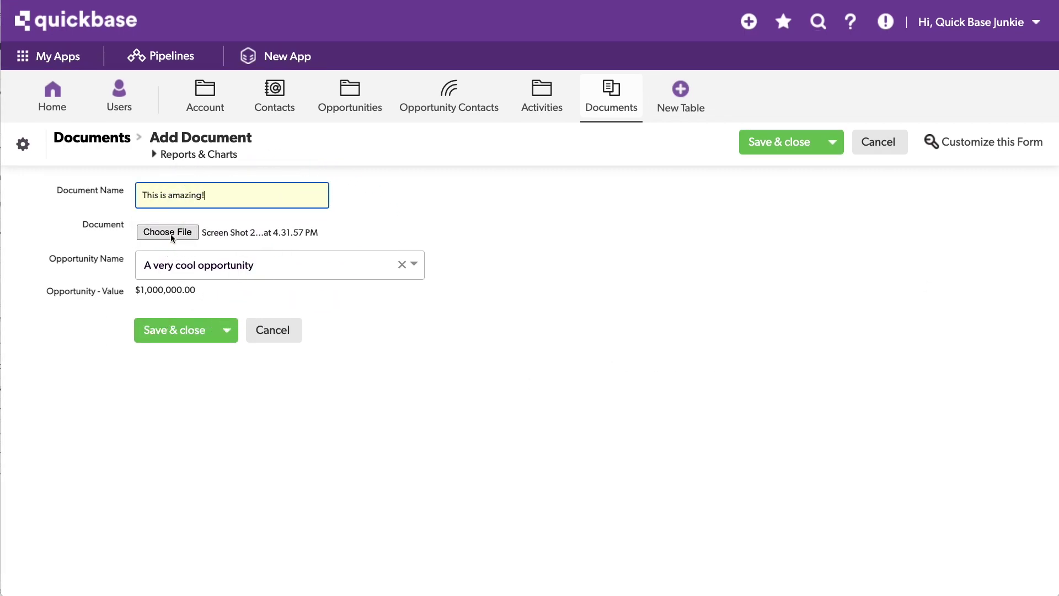
click(154, 330)
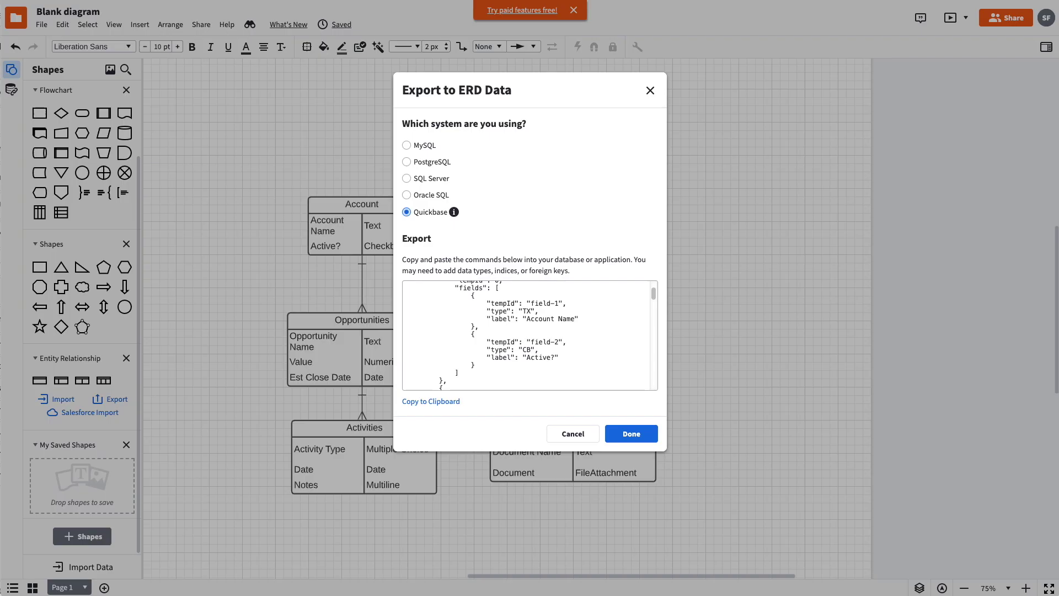
Cancel the Lucidchart Export to ERD Data dialog without exporting
click(573, 432)
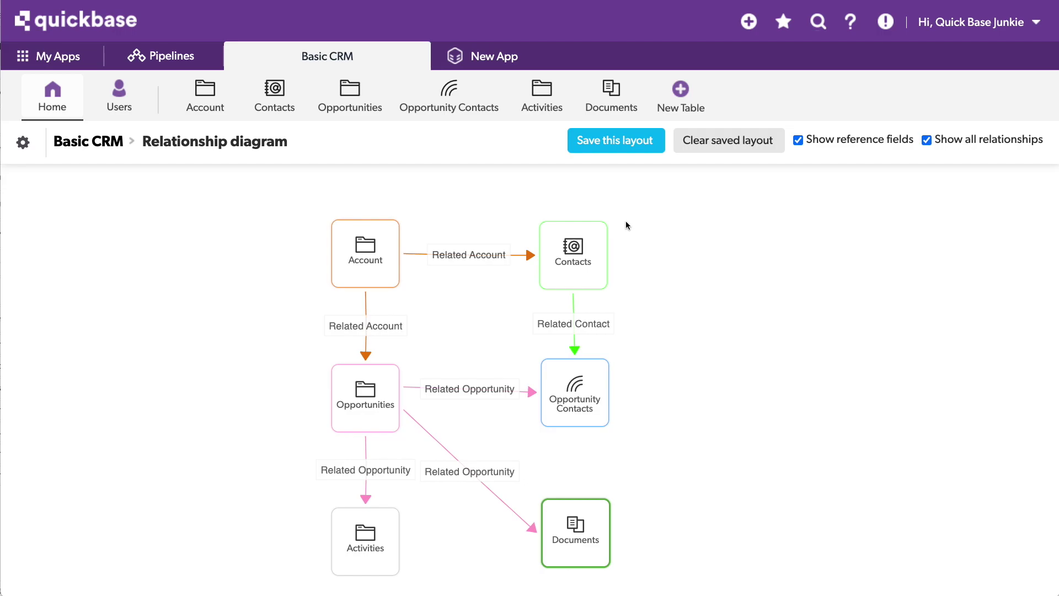
Open the Account–Opportunities link from the Account table's table-to-table relationships
click(198, 104)
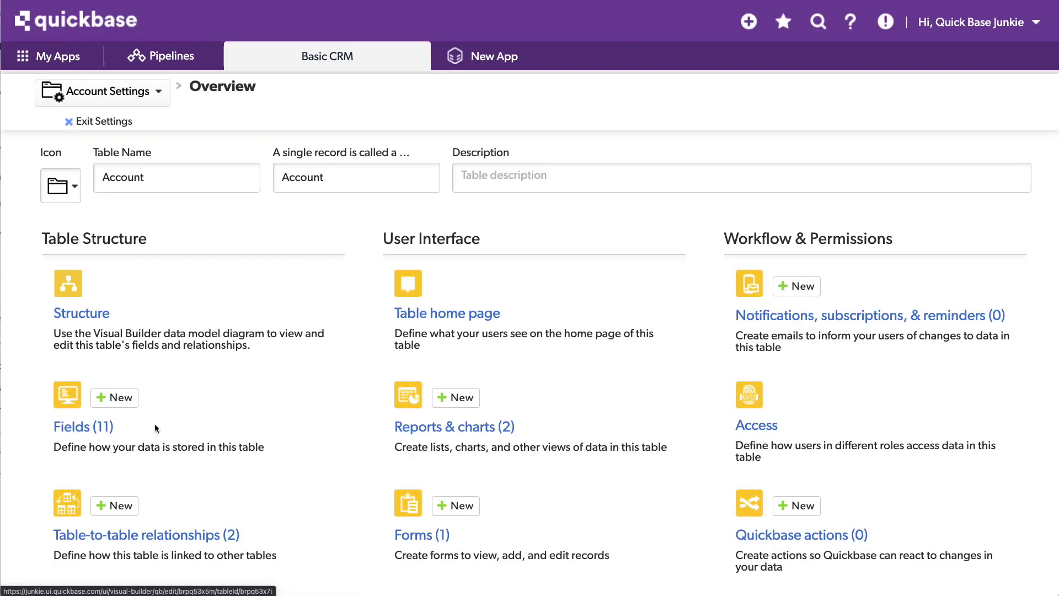
click(202, 534)
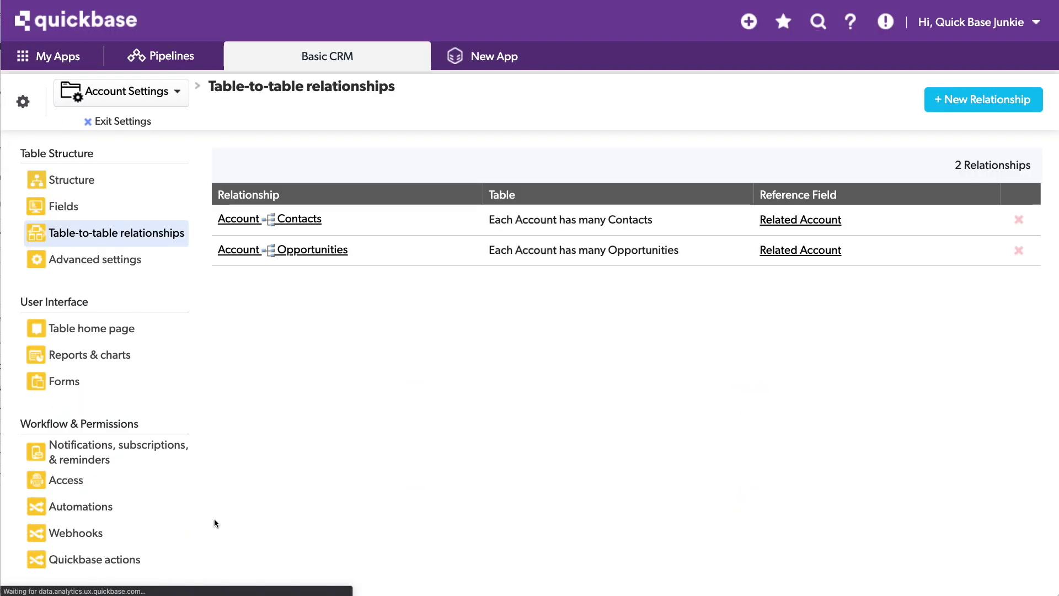
click(298, 251)
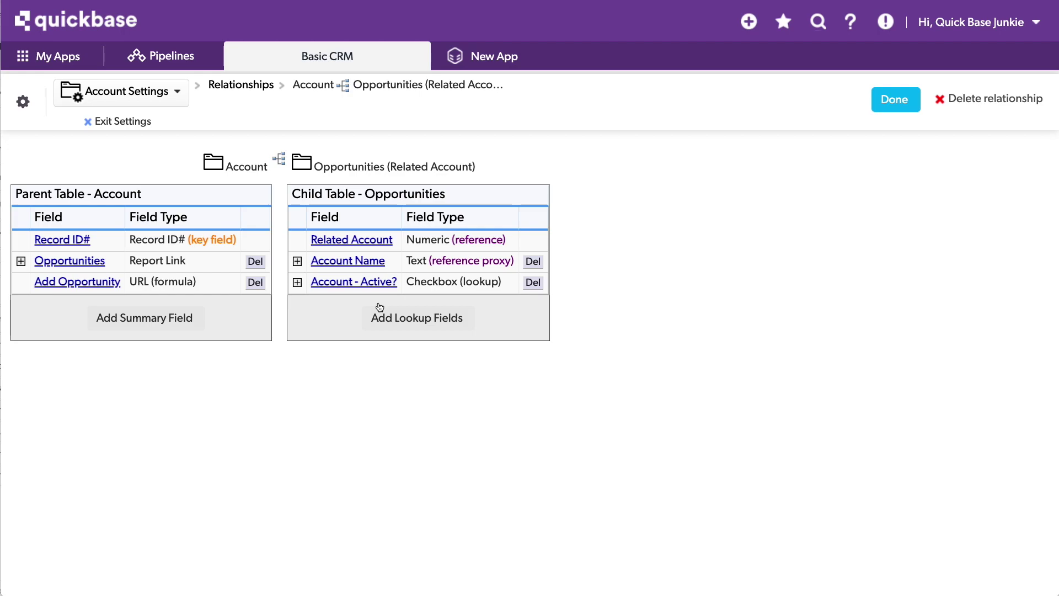
Exit Account settings back to Account Home listing My Awesome Account
click(126, 122)
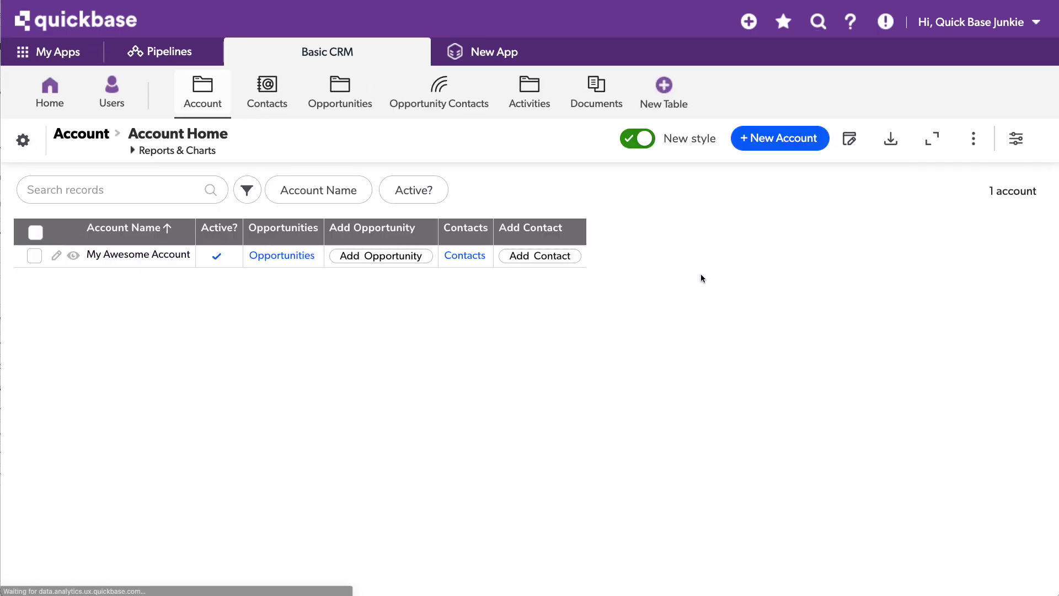